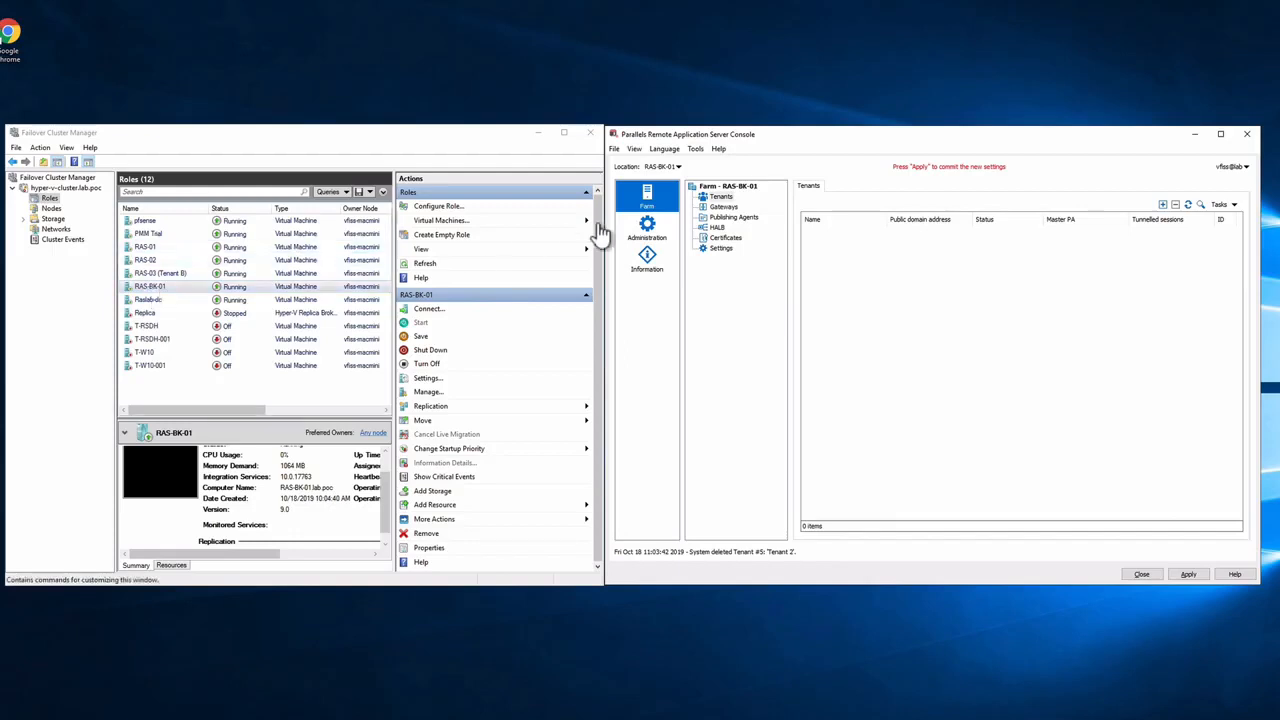
Show the farm's Gateways list with RAS-BK-01.lab.poc enabled and OK.
{"action": "left_click", "coordinate": [722, 206]}
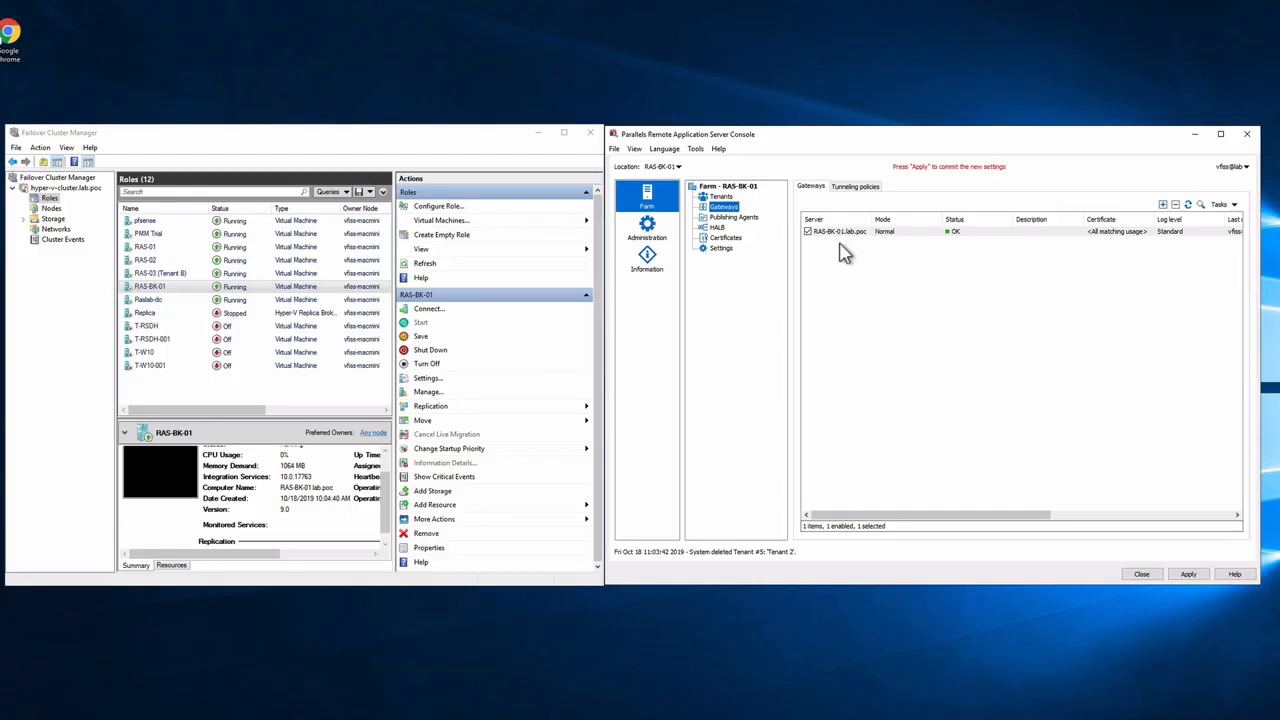
Bring the console window into place and show the farm's Tenants list.
{"action": "left_click", "coordinate": [537, 135]}
{"action": "left_click_drag", "start_coordinate": [744, 140], "coordinate": [522, 139]}
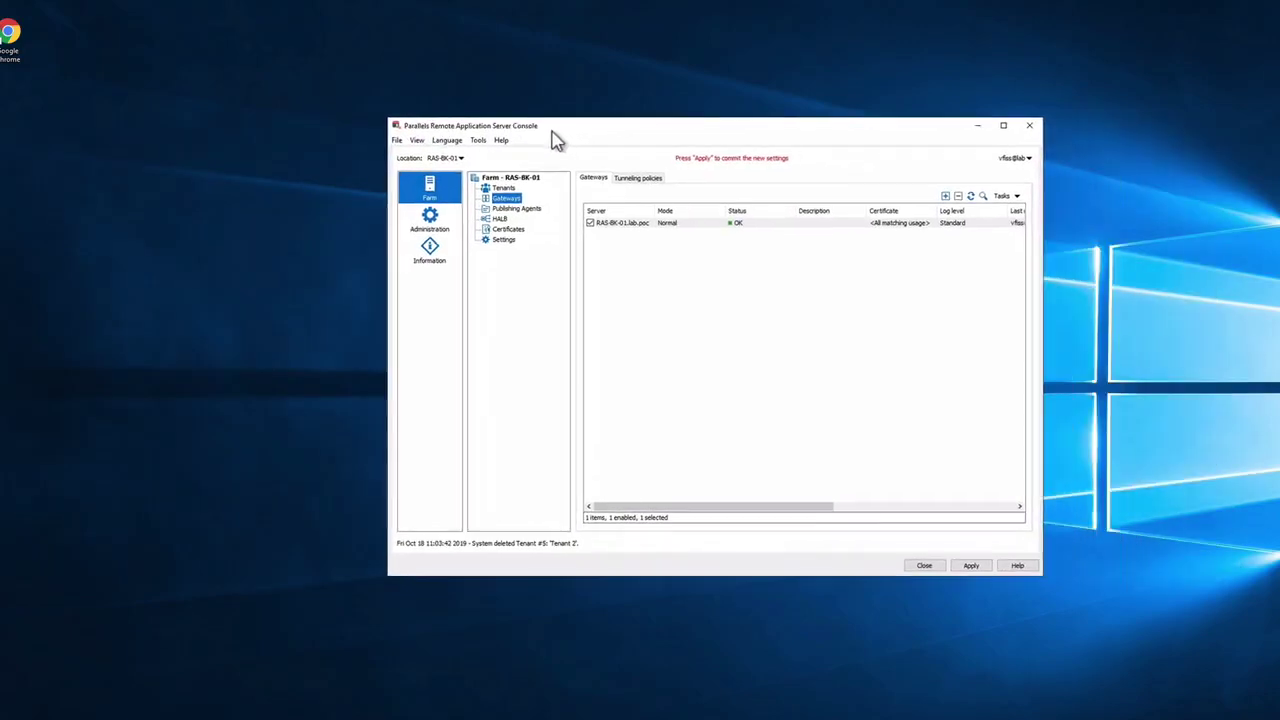
{"action": "left_click", "coordinate": [505, 190]}
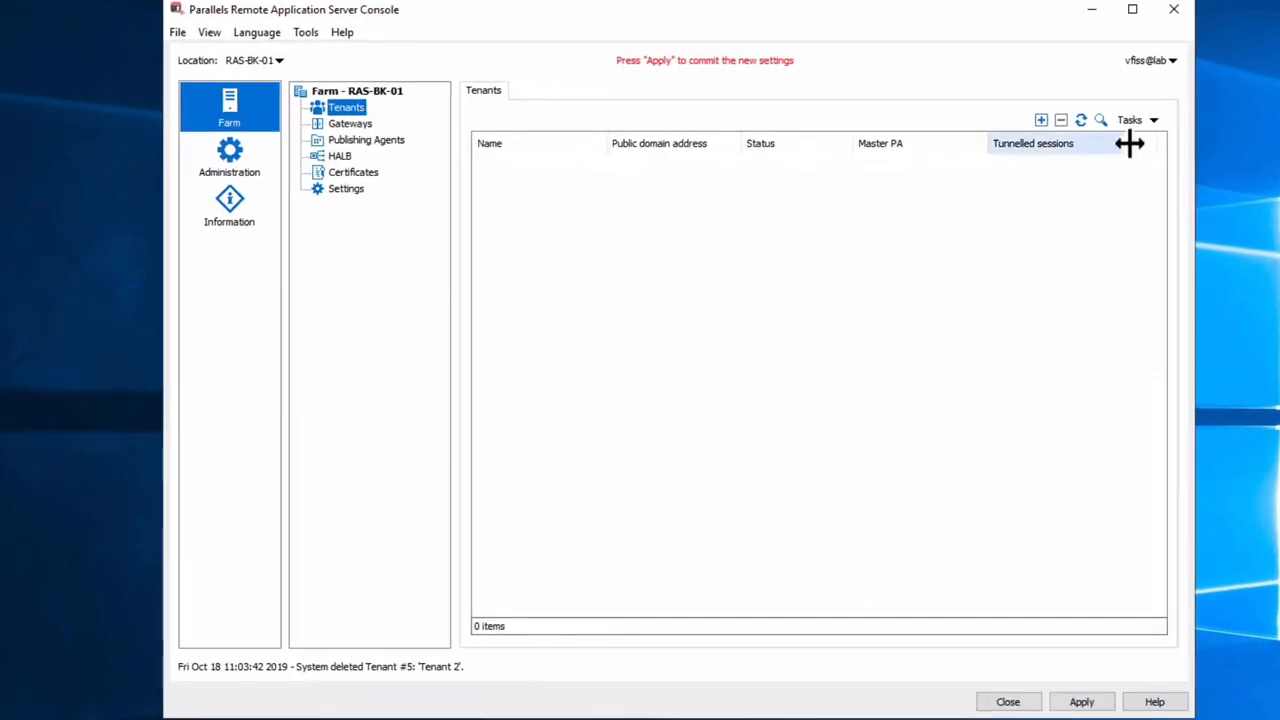
Add Tenant 1 with public domain address tenant1.lab.poc to the tenant list.
{"action": "left_click", "coordinate": [1041, 121]}
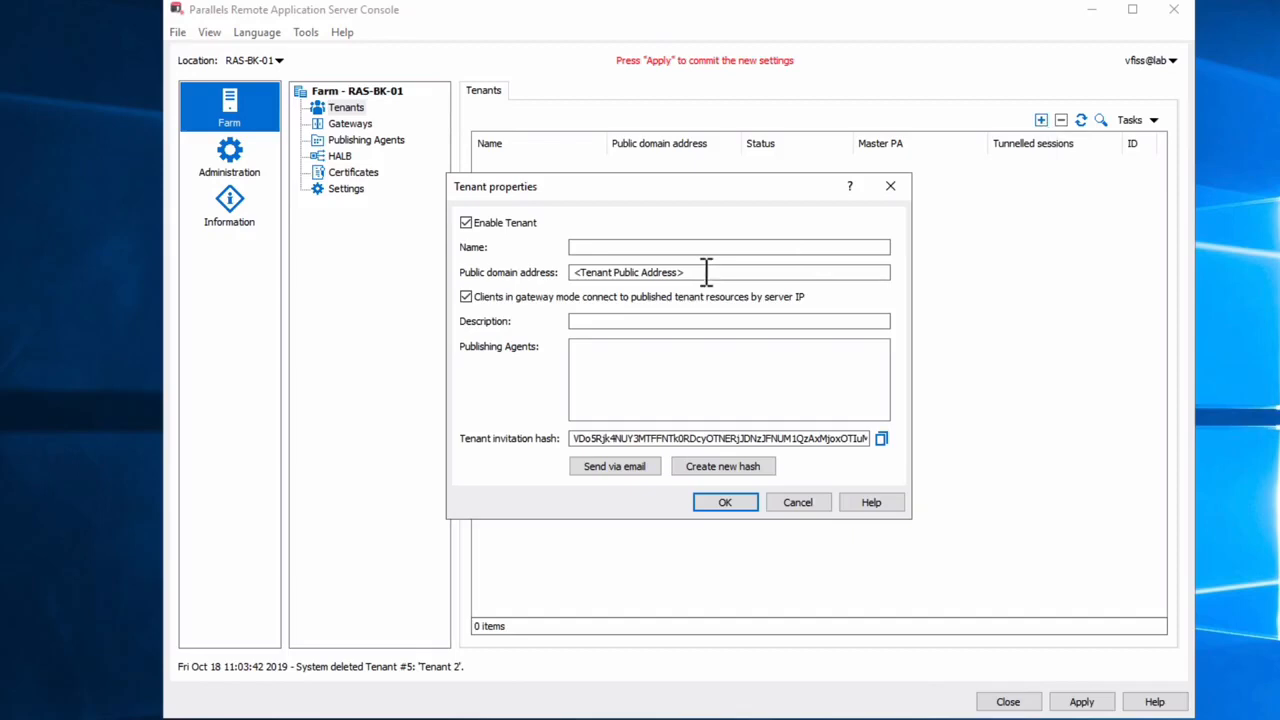
{"action": "type", "text": "Te"}
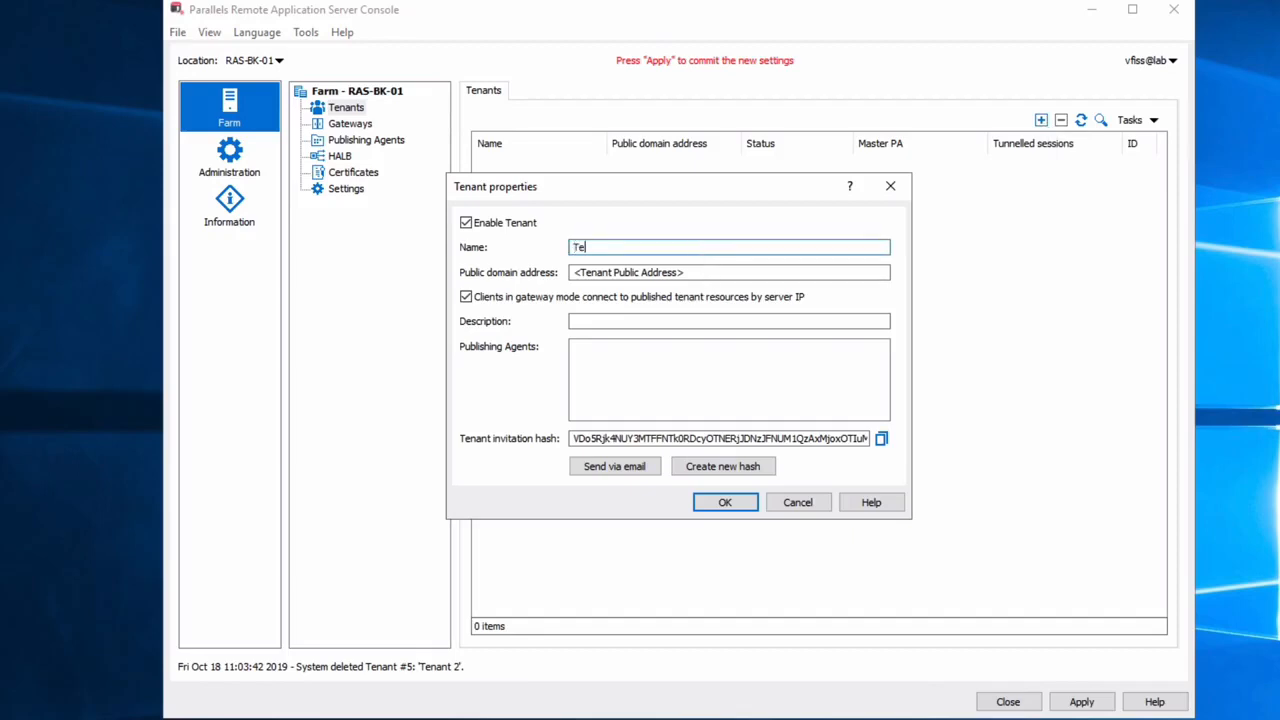
{"action": "type", "text": "nant"}
{"action": "type", "text": " 1"}
{"action": "left_click", "coordinate": [630, 272]}
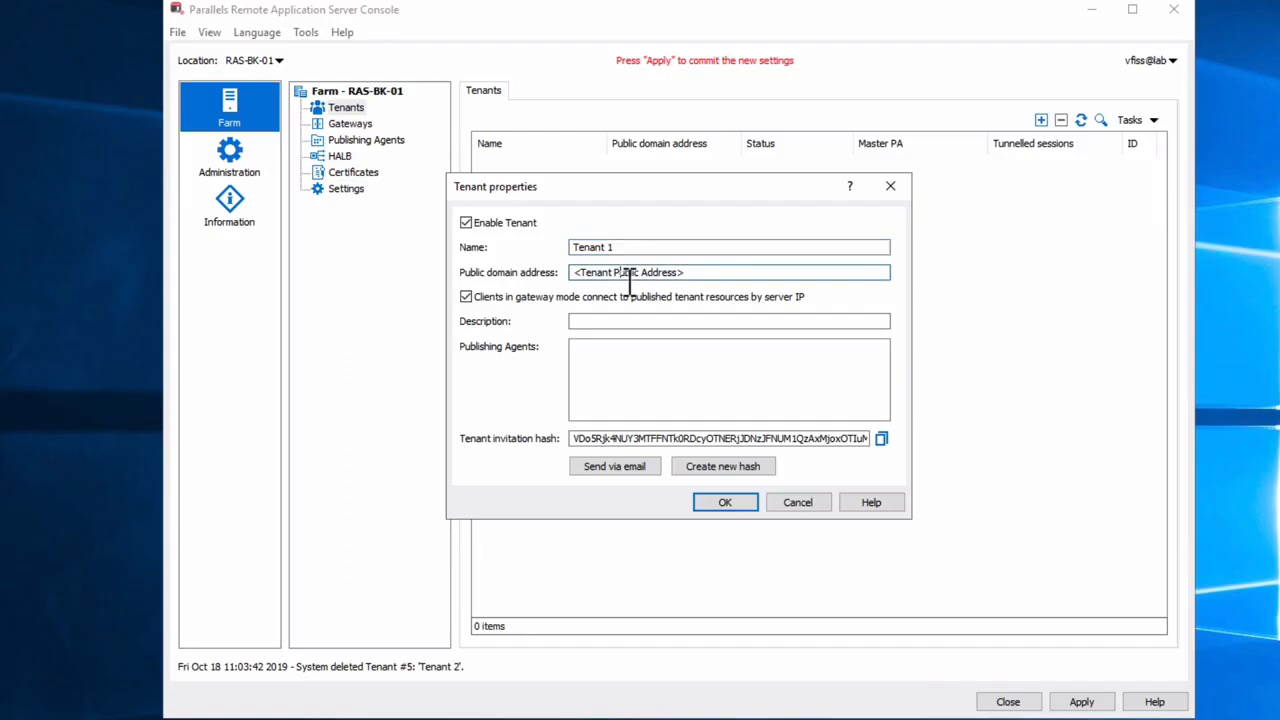
{"action": "left_click_drag", "start_coordinate": [697, 272], "coordinate": [578, 272]}
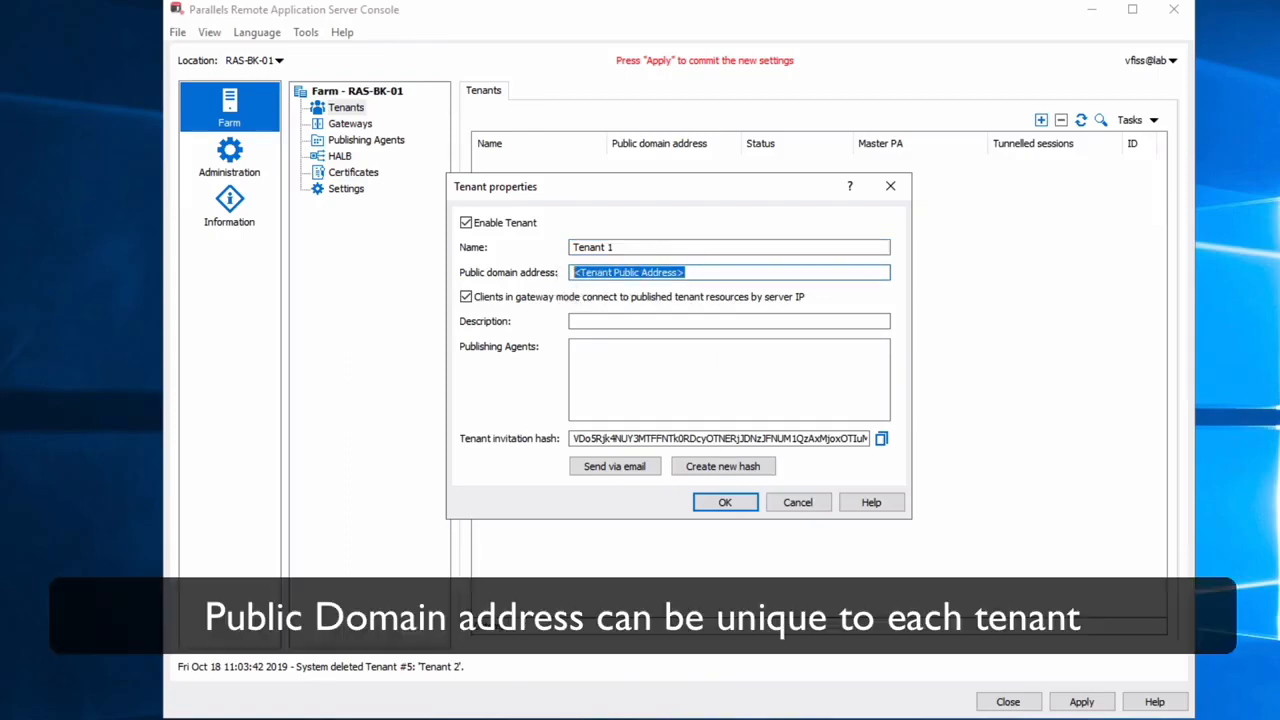
{"action": "type", "text": "tenan"}
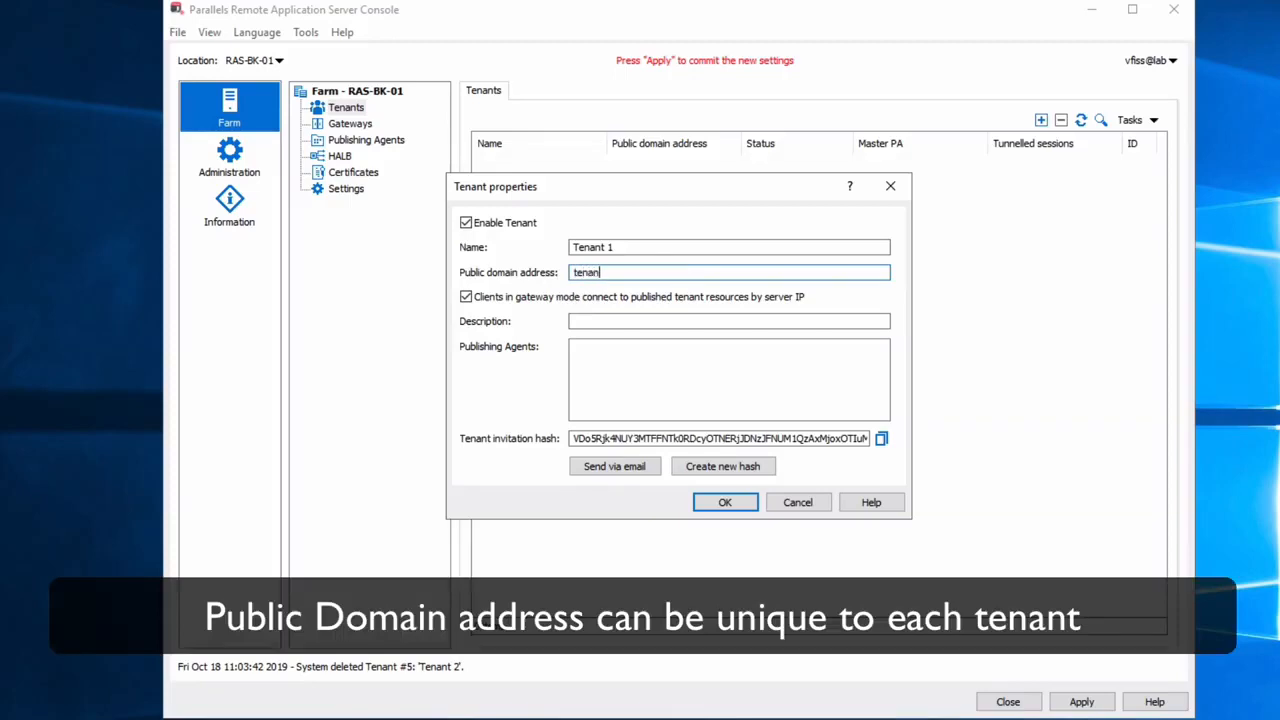
{"action": "type", "text": "t1.lab"}
{"action": "type", "text": ".poc"}
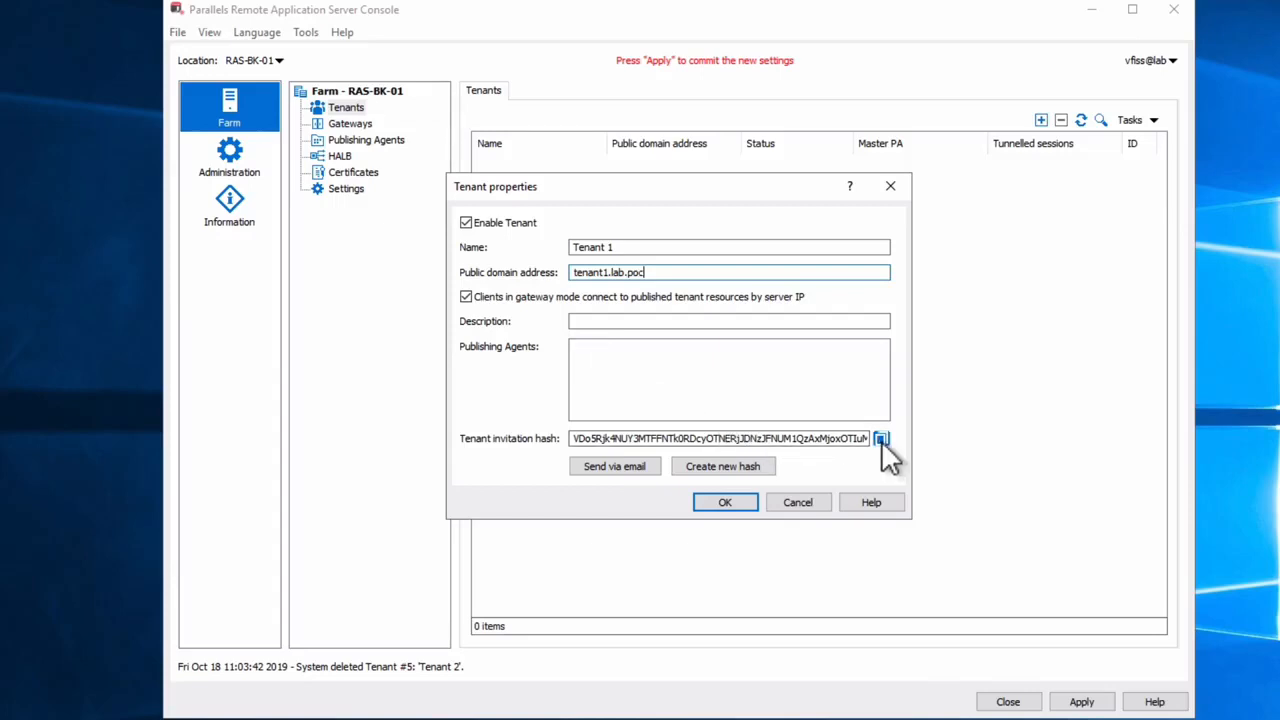
{"action": "left_click", "coordinate": [726, 502]}
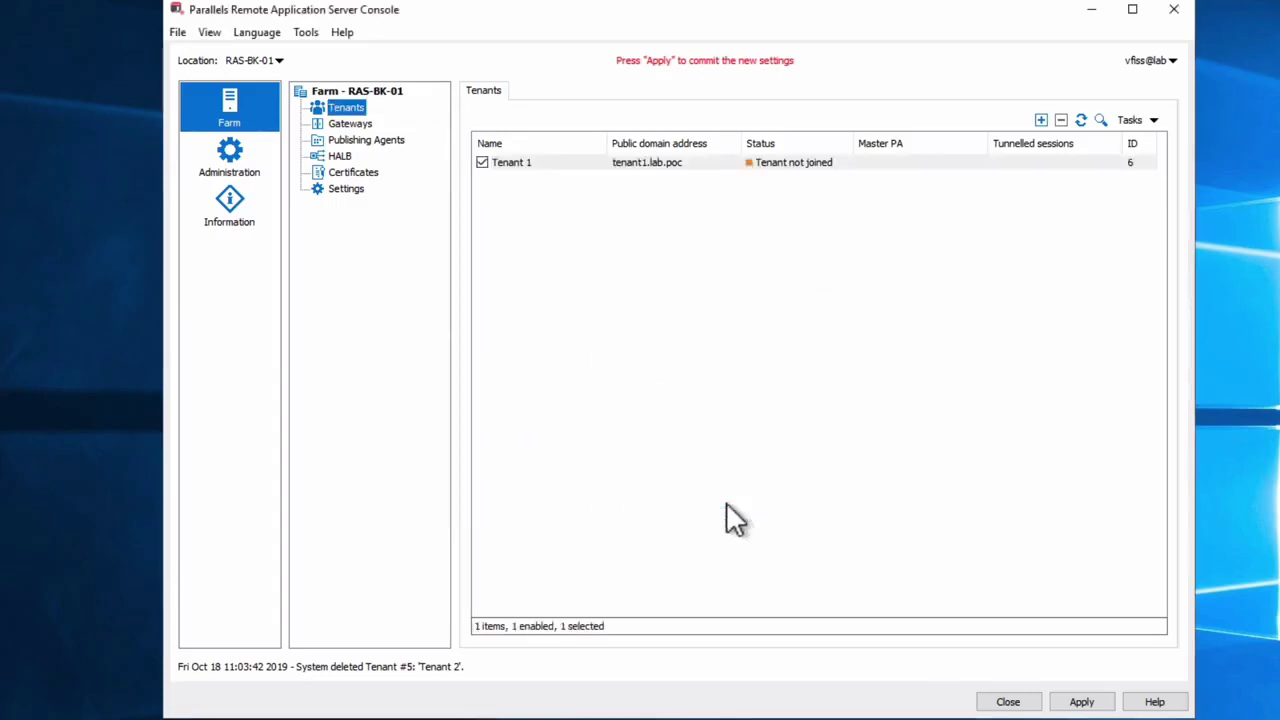
Apply the new tenant settings and log off from the current farm.
{"action": "left_click", "coordinate": [1094, 702]}
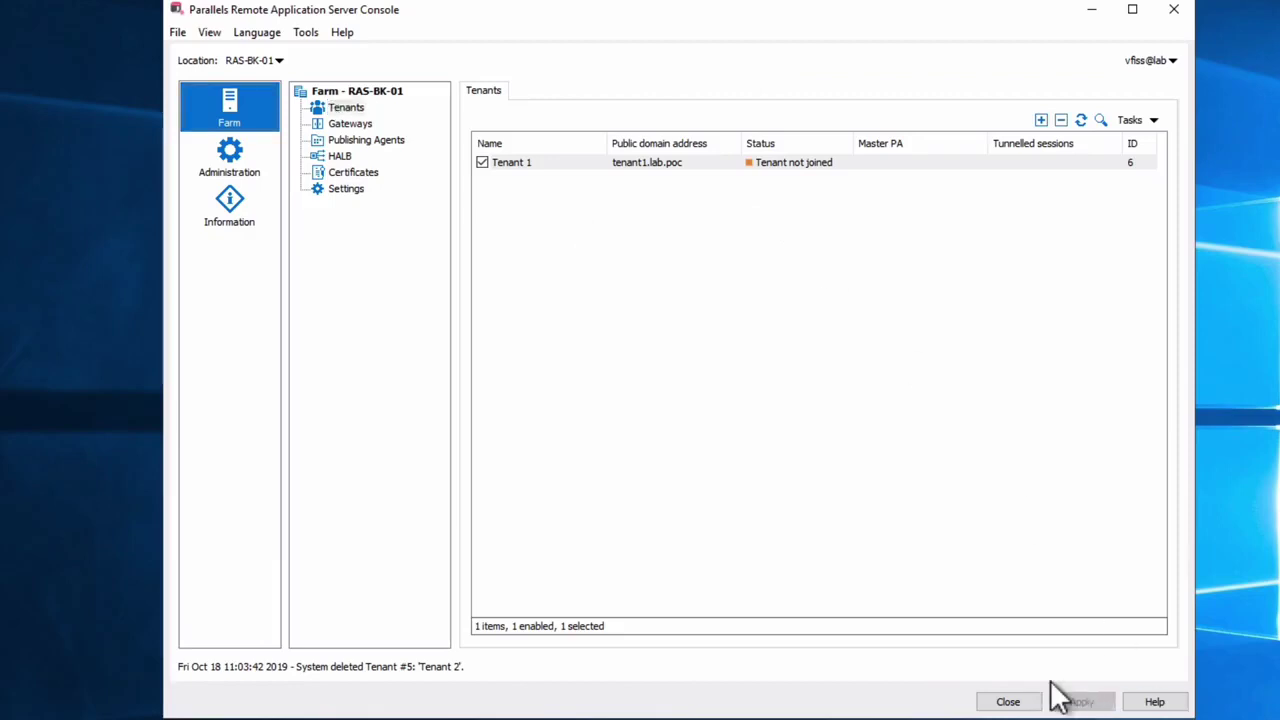
{"action": "left_click", "coordinate": [178, 32]}
{"action": "left_click", "coordinate": [211, 80]}
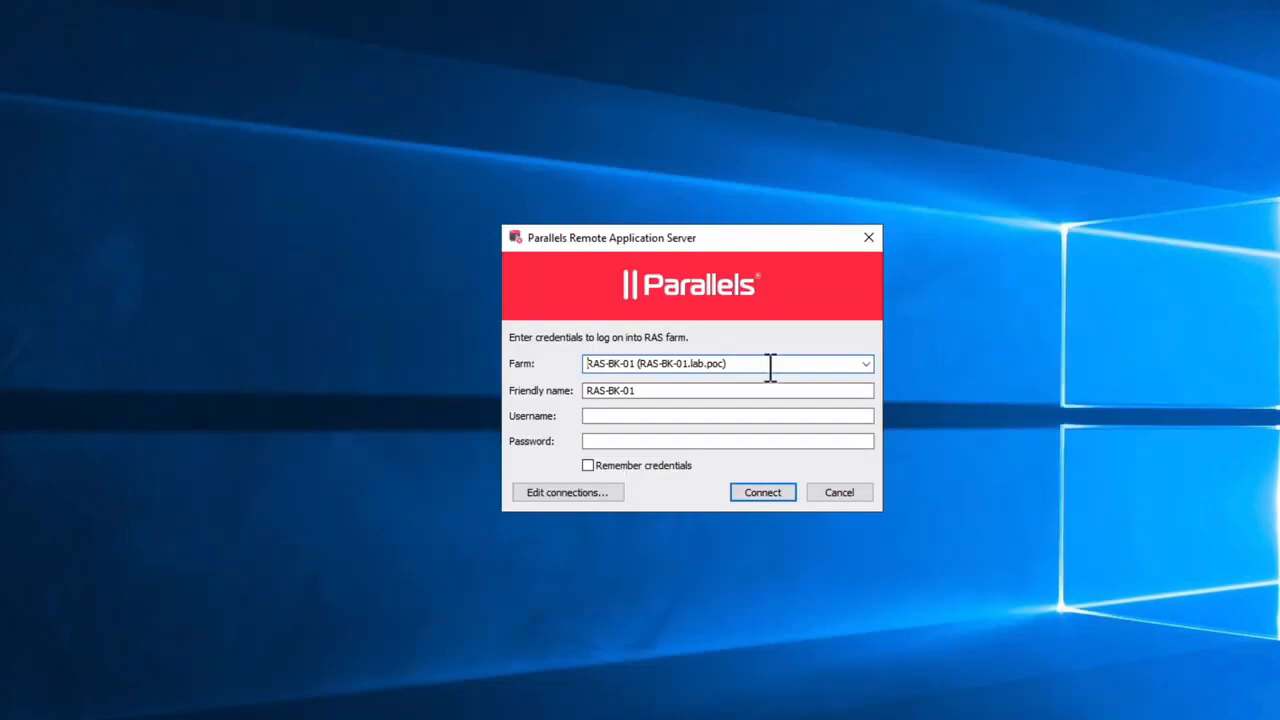
Log into the RASLAB-HyperV farm, re-entering the password after an authentication failure.
{"action": "left_click", "coordinate": [866, 363]}
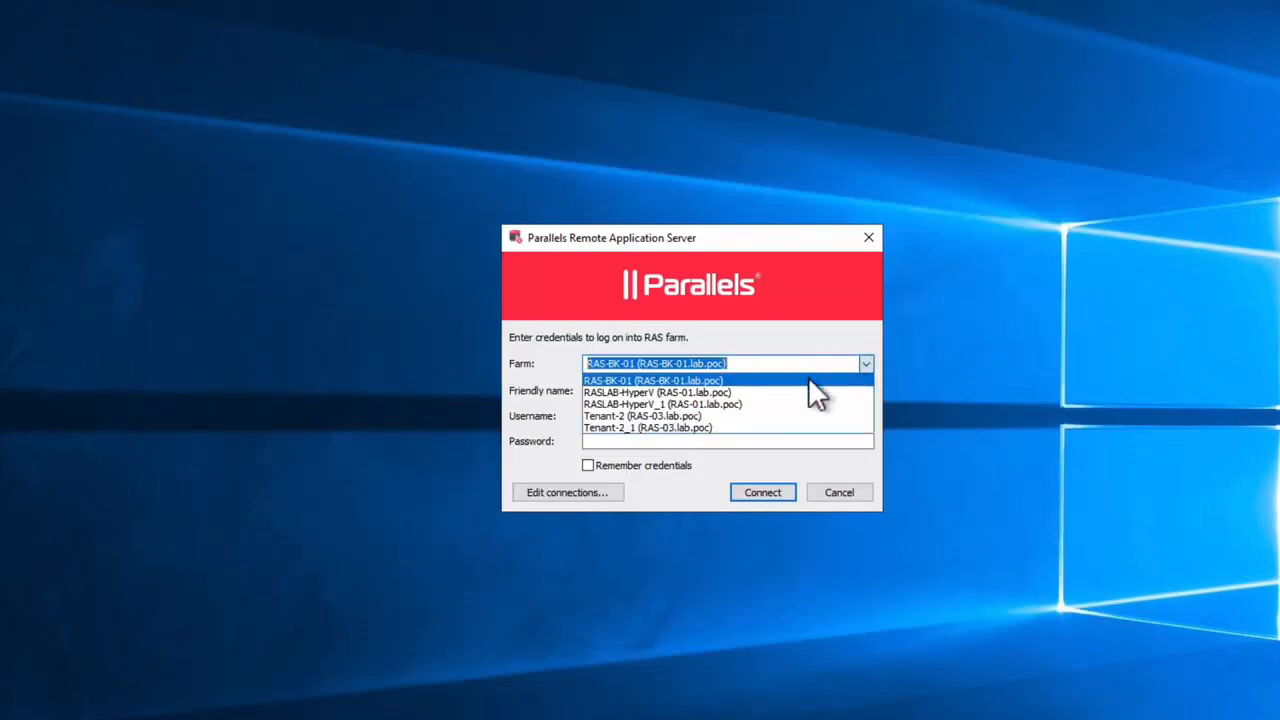
{"action": "left_click", "coordinate": [743, 392]}
{"action": "left_click", "coordinate": [660, 420]}
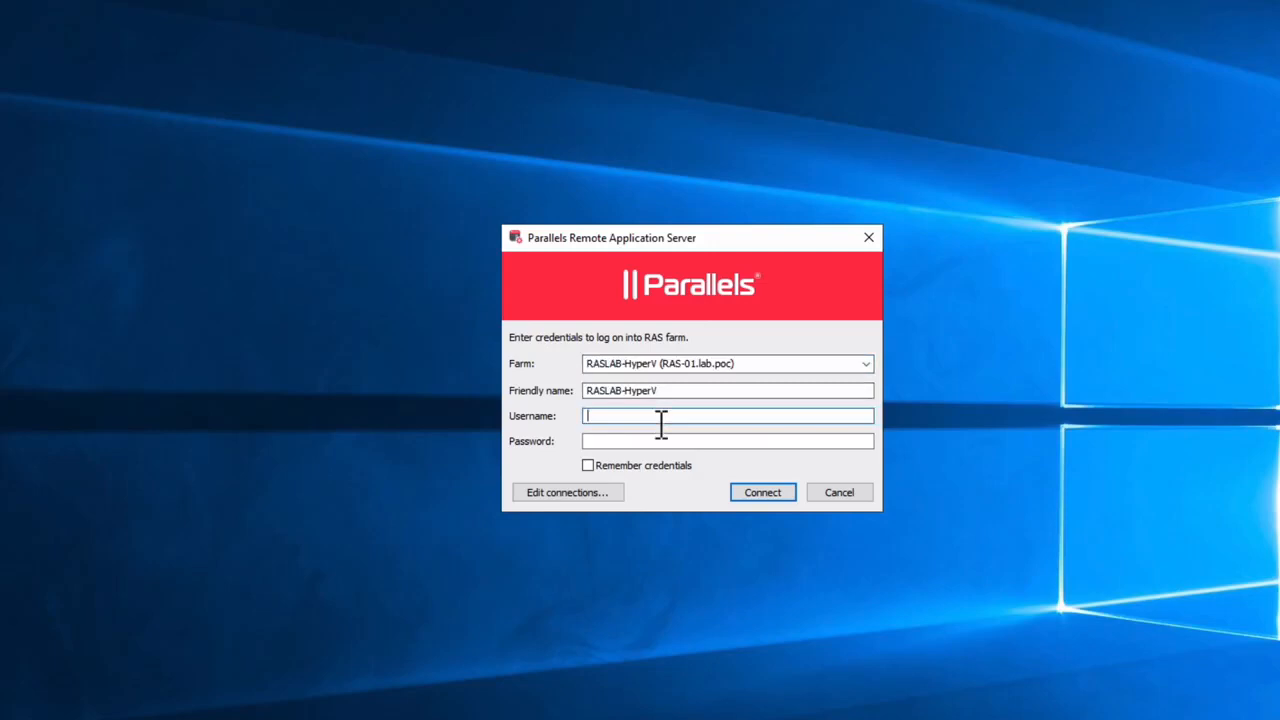
{"action": "type", "text": "vflss"}
{"action": "key", "text": "Tab"}
{"action": "type", "text": "***"}
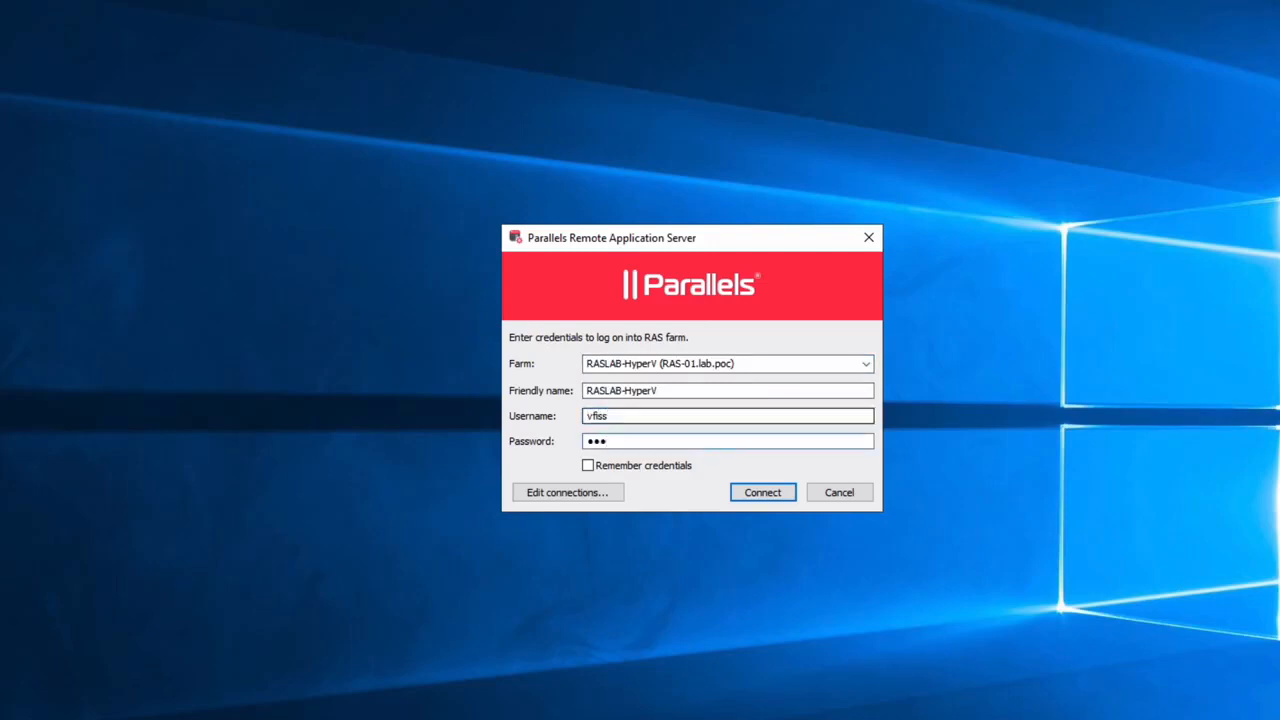
{"action": "type", "text": "*******"}
{"action": "key", "text": "Return"}
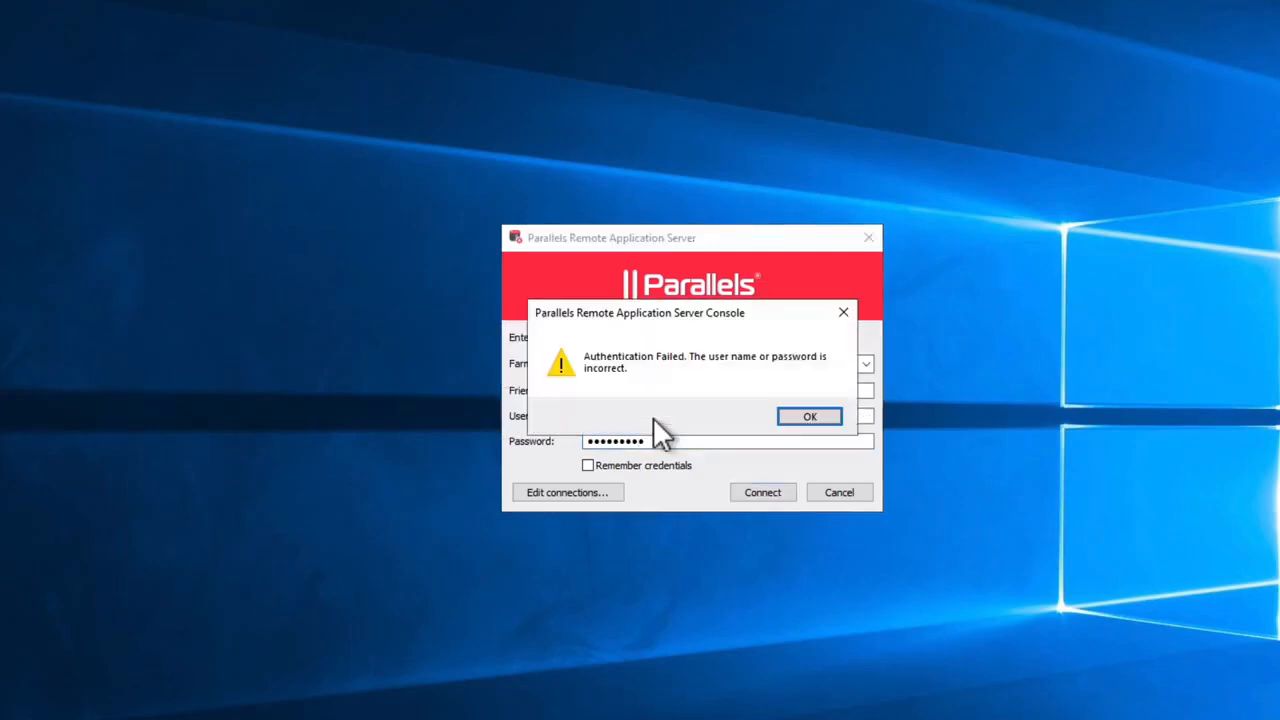
{"action": "left_click", "coordinate": [838, 421]}
{"action": "left_click_drag", "start_coordinate": [645, 441], "coordinate": [537, 440]}
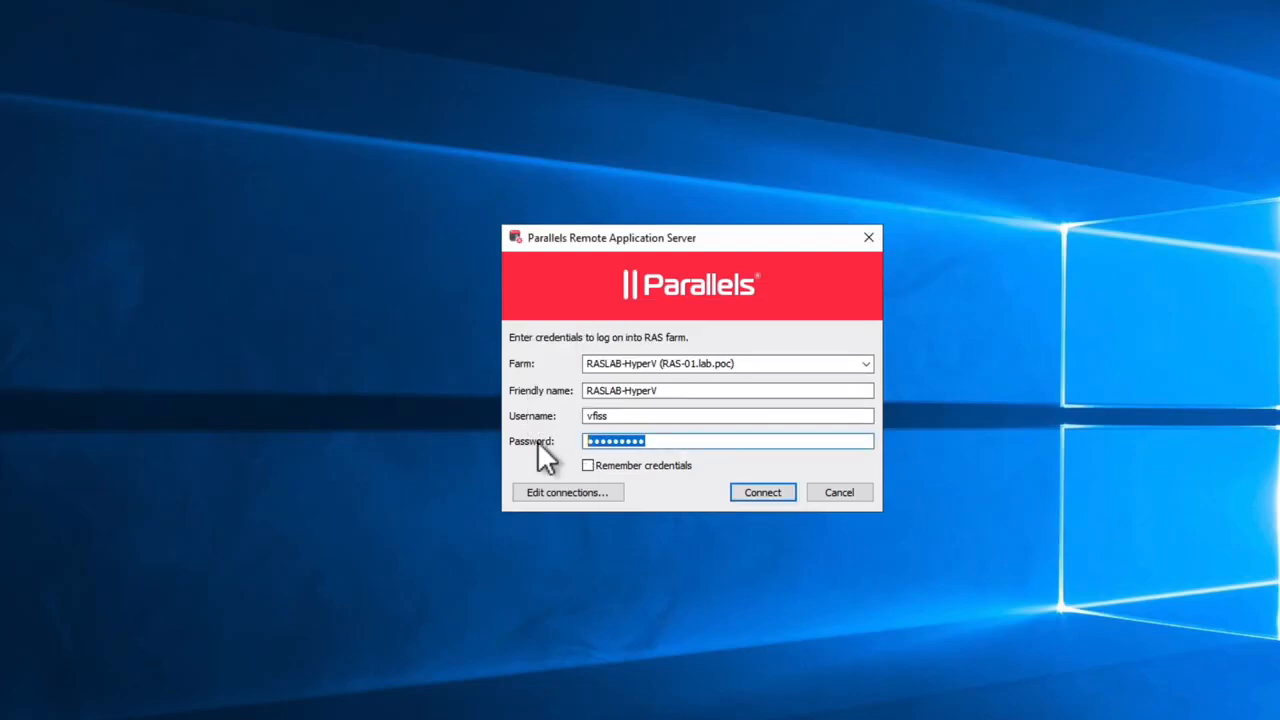
{"action": "type", "text": "*******"}
{"action": "key", "text": "Return"}
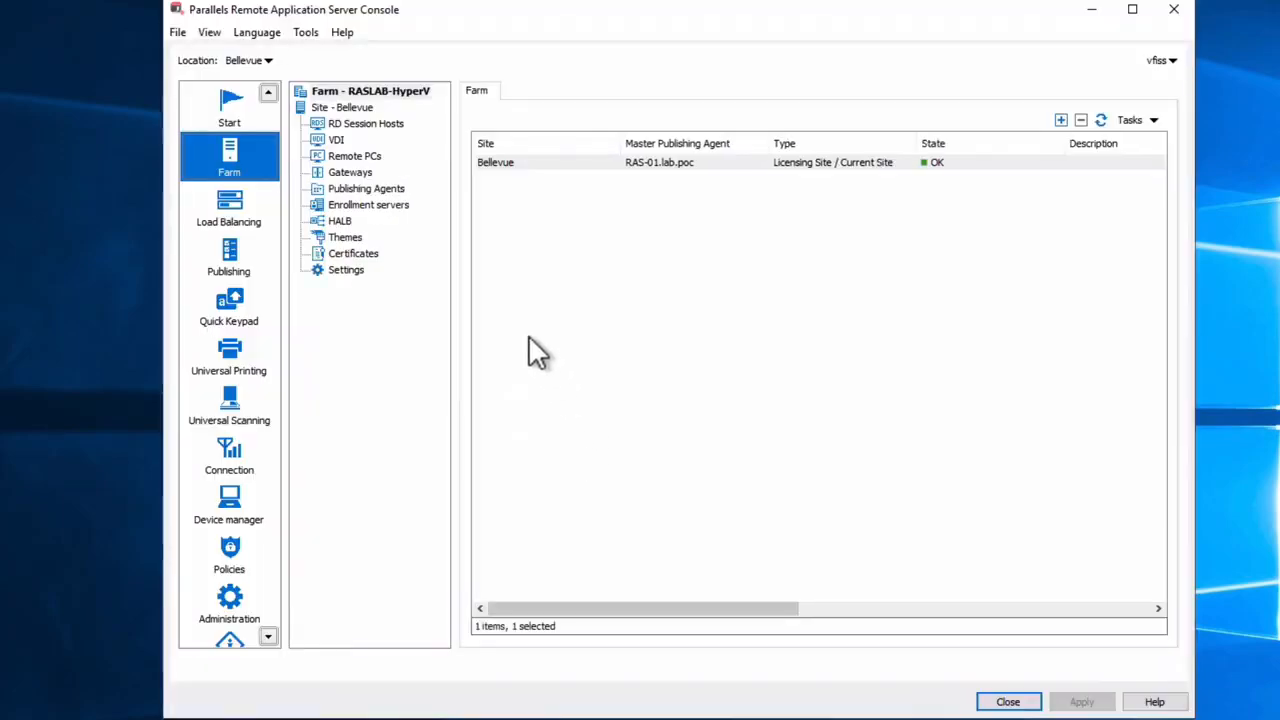
Unjoin the Bellevue site from its current tenant broker via the Tasks menu.
{"action": "left_click", "coordinate": [347, 107]}
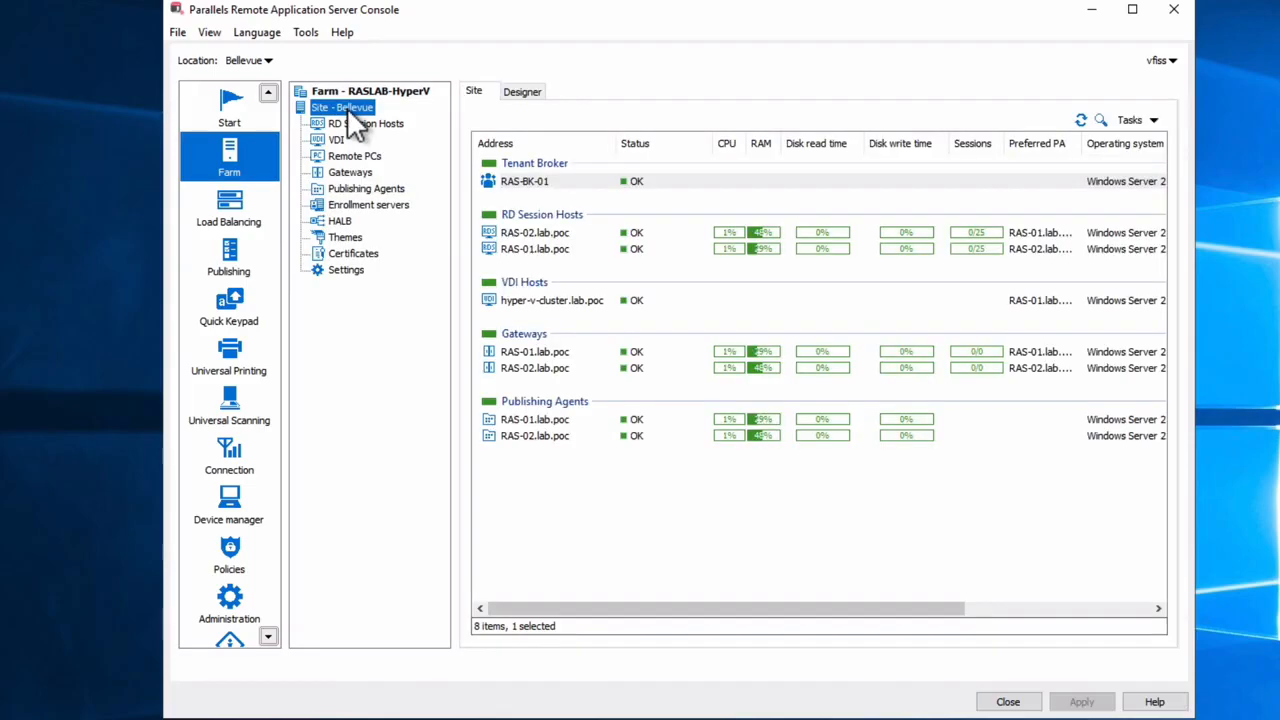
{"action": "left_click", "coordinate": [1139, 119]}
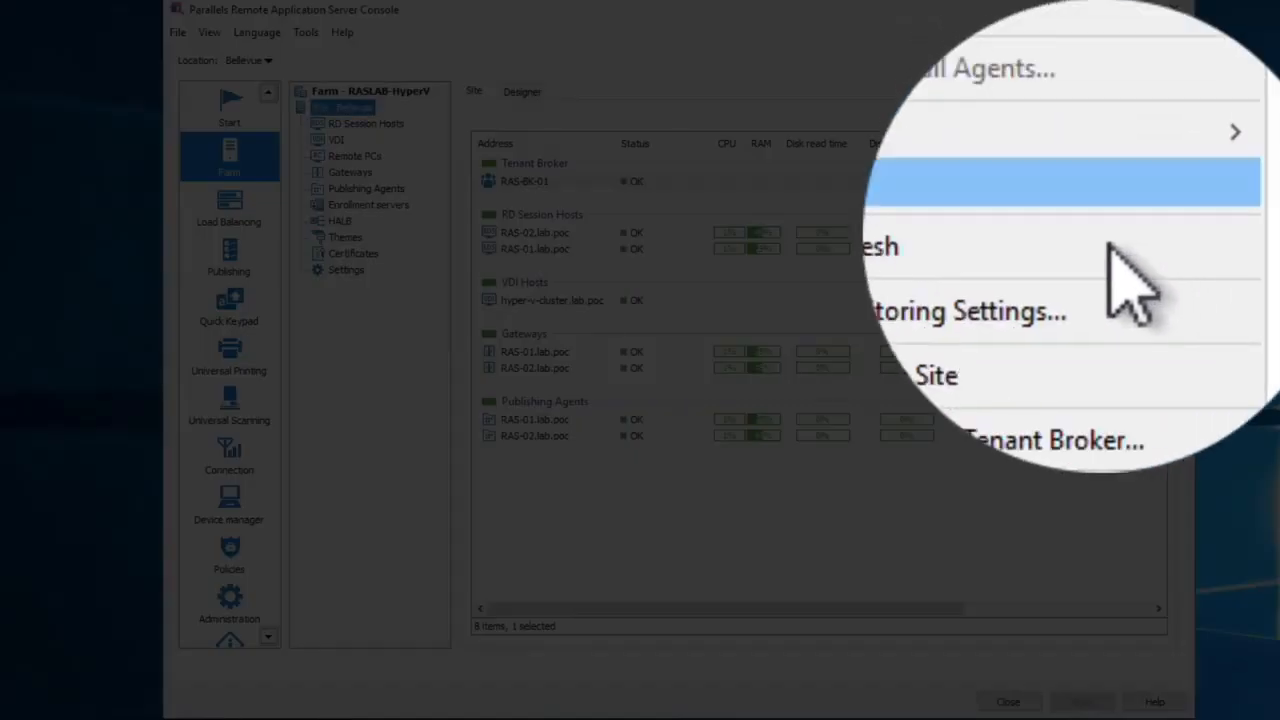
{"action": "left_click", "coordinate": [1020, 322]}
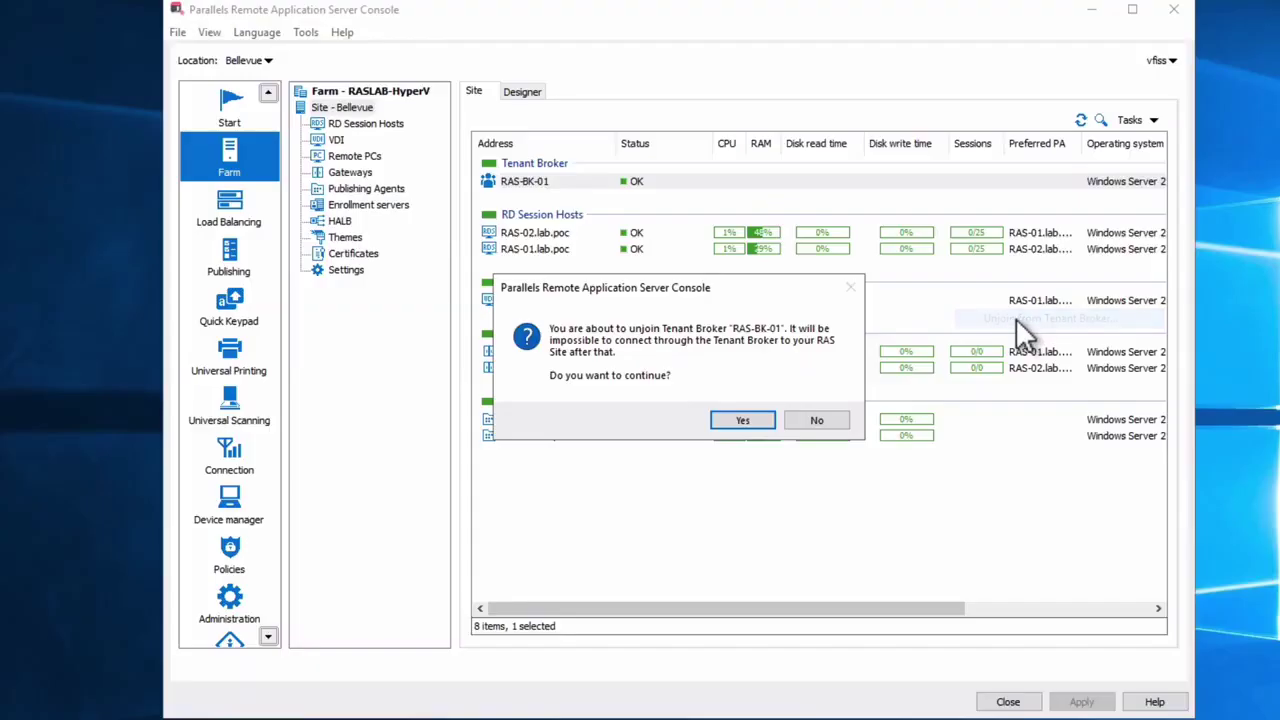
{"action": "left_click", "coordinate": [766, 418]}
{"action": "left_click", "coordinate": [845, 426]}
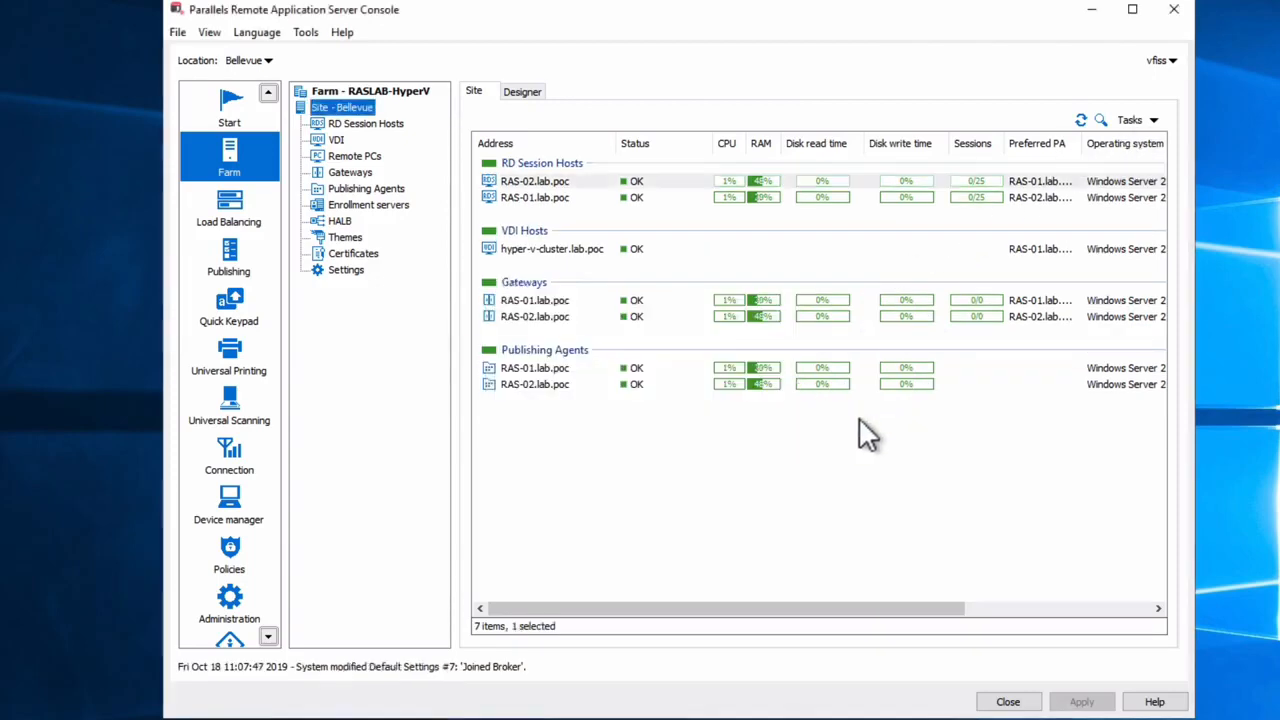
Join the Bellevue site to tenant broker 192.168.1.109 using the pasted invitation hash.
{"action": "left_click", "coordinate": [1132, 122]}
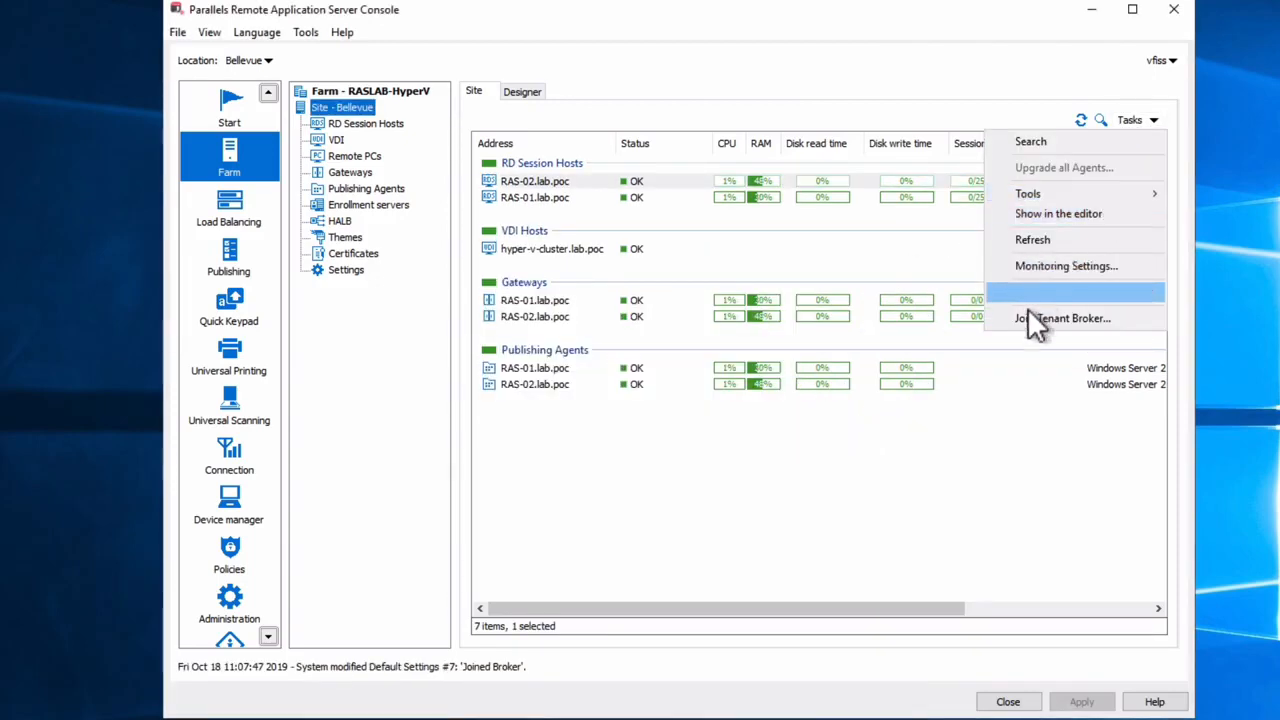
{"action": "left_click", "coordinate": [1044, 317]}
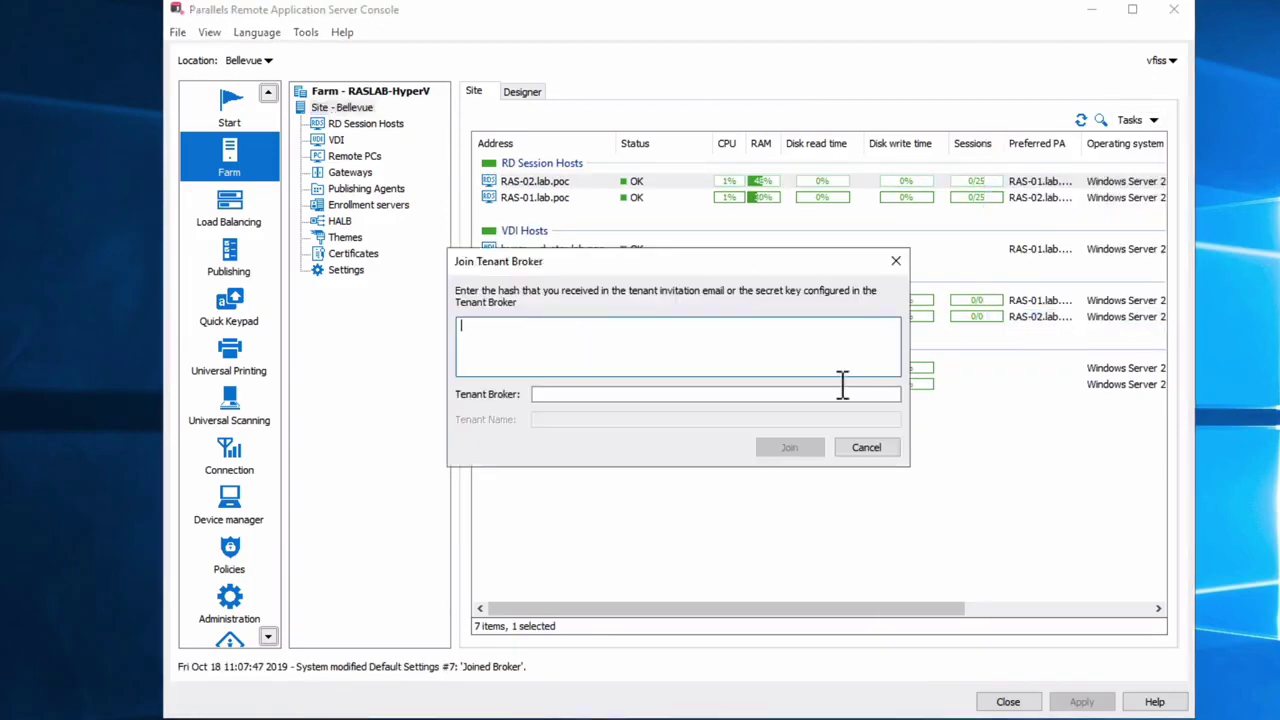
{"action": "right_click", "coordinate": [572, 342]}
{"action": "left_click", "coordinate": [614, 418]}
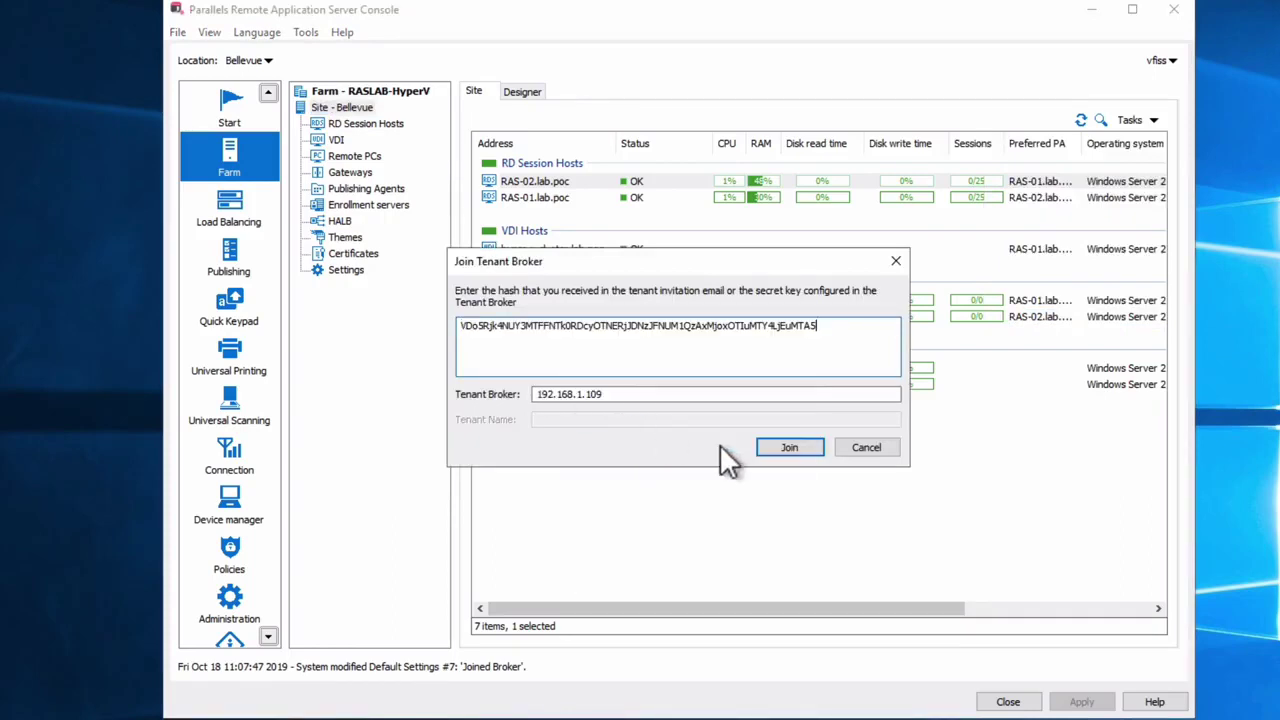
{"action": "left_click", "coordinate": [789, 446]}
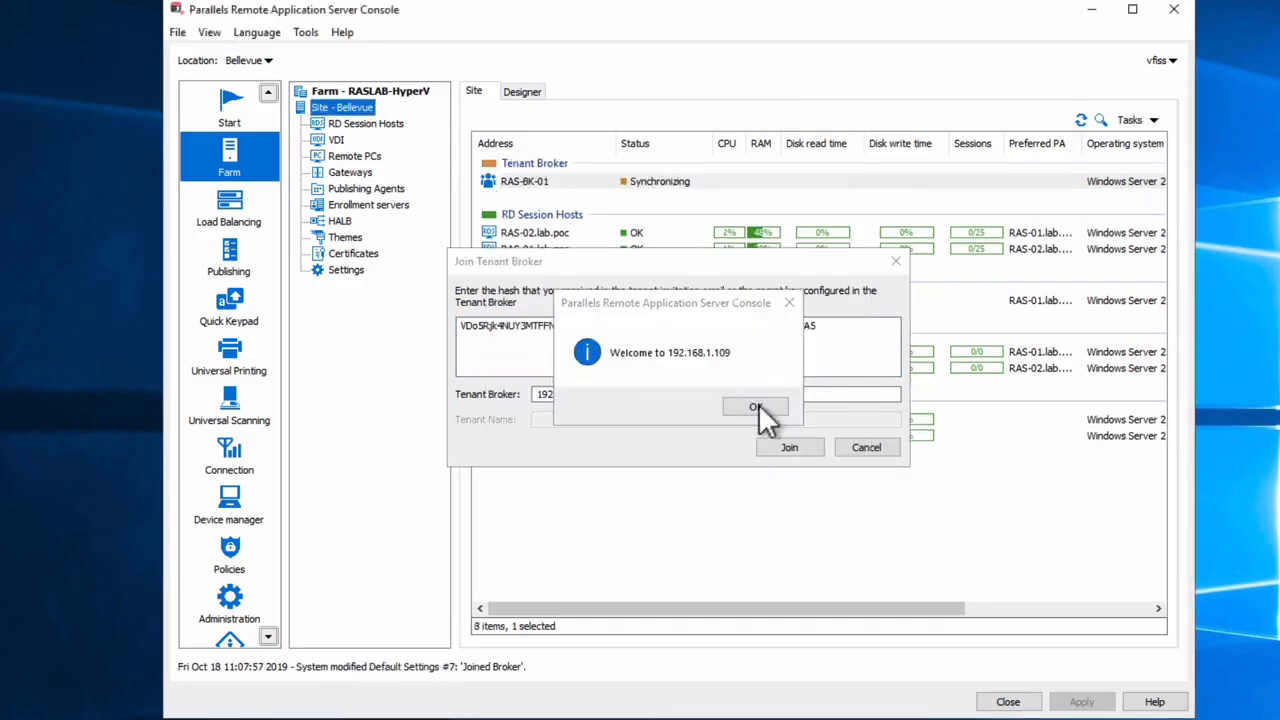
{"action": "left_click", "coordinate": [756, 407]}
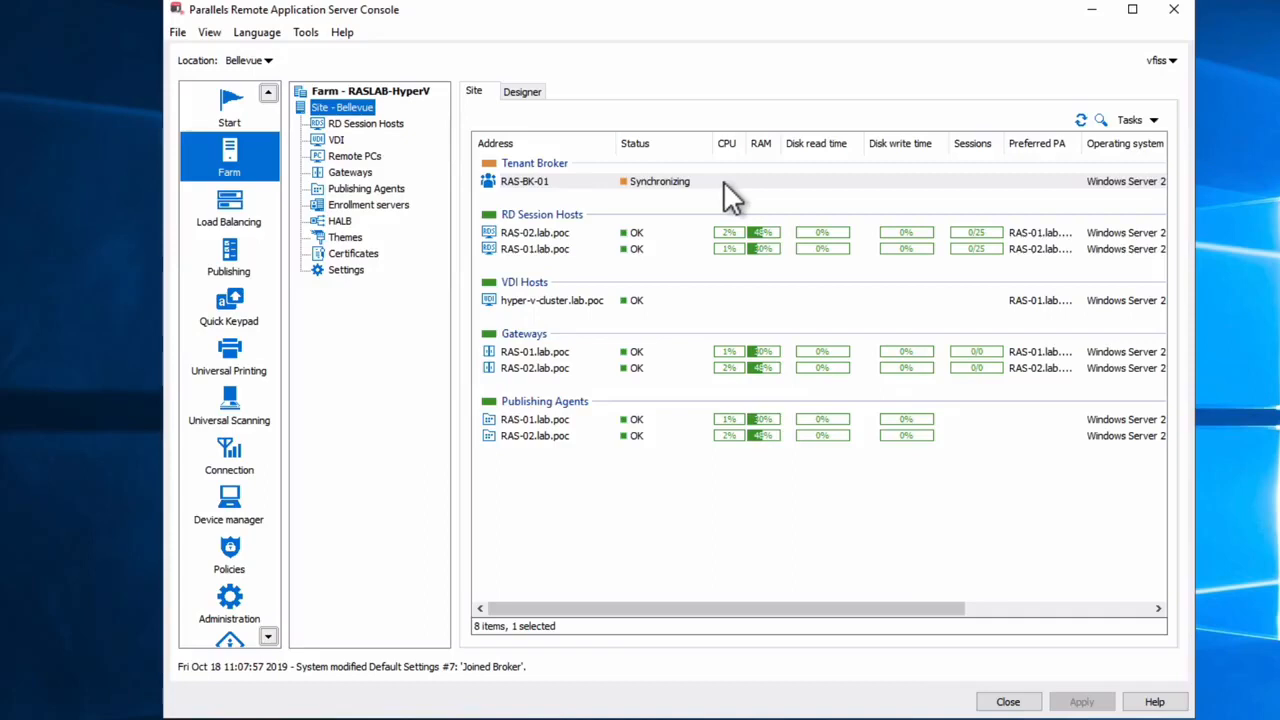
Refresh the site status list and log off from the RASLAB-HyperV farm.
{"action": "left_click", "coordinate": [1085, 124]}
{"action": "left_click", "coordinate": [177, 33]}
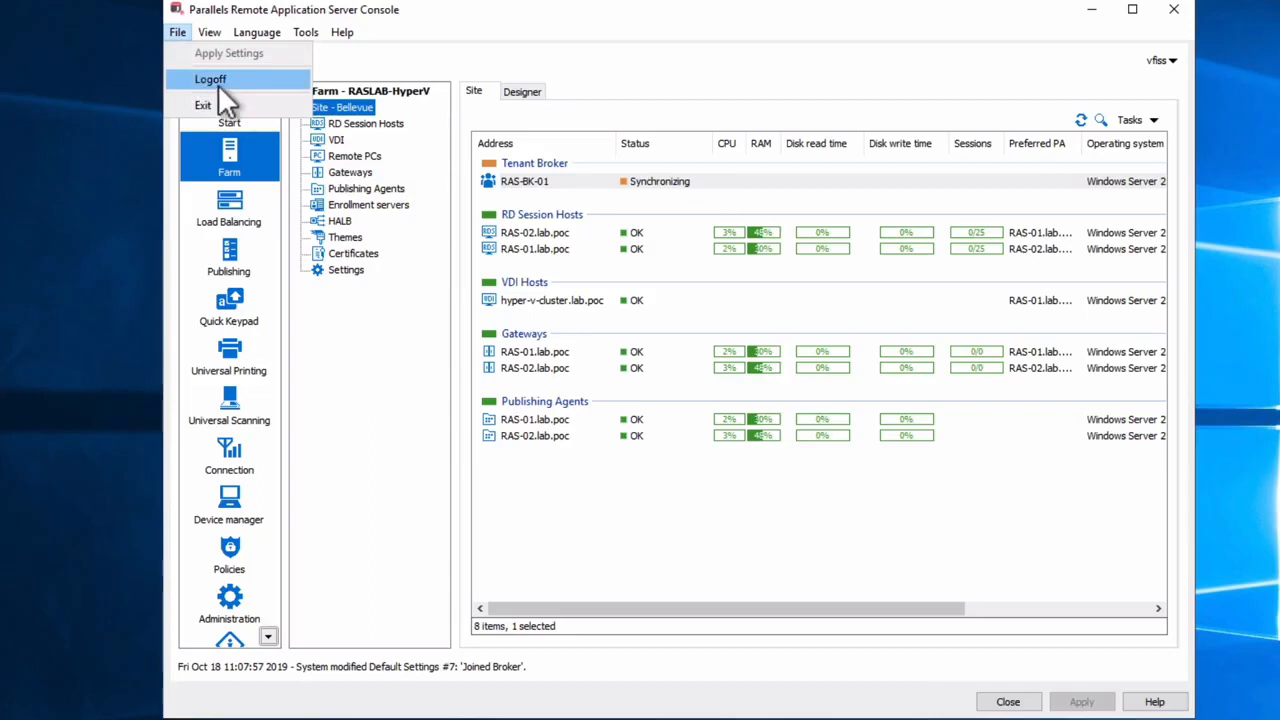
{"action": "left_click", "coordinate": [218, 80]}
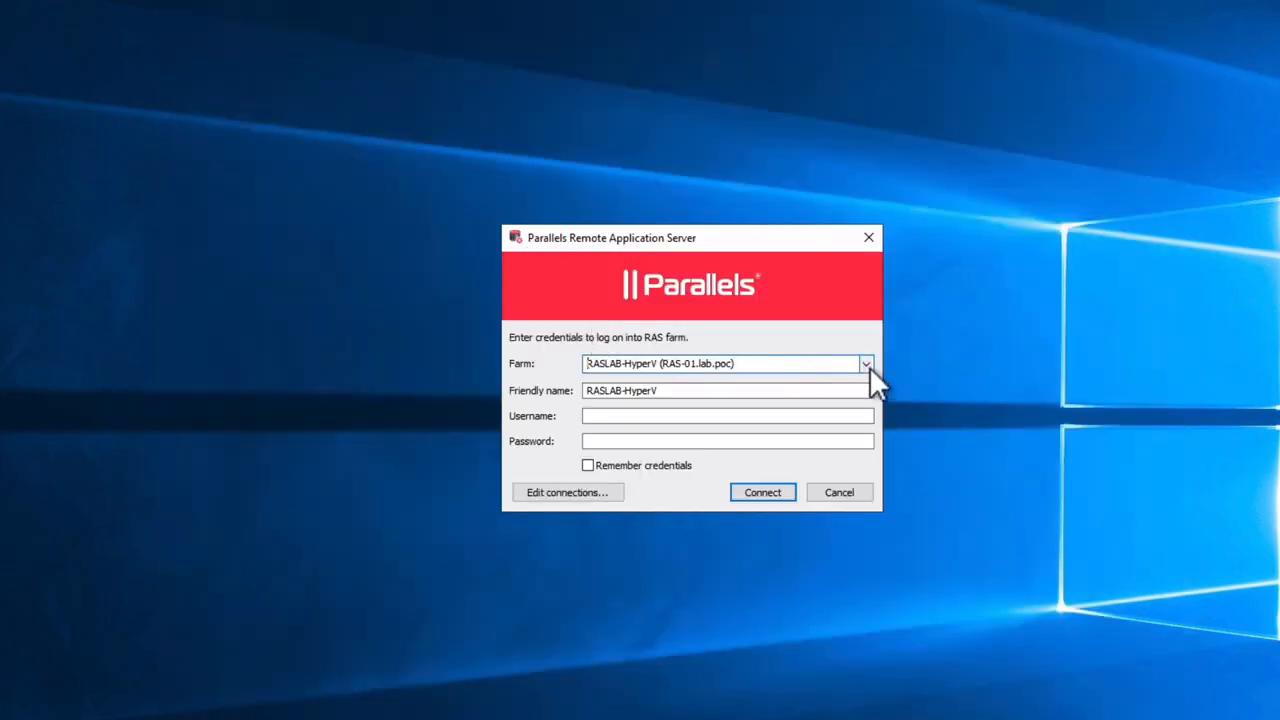
Log into the RAS-BK-01 broker farm and show its tenants, with Tenant 1 now OK.
{"action": "left_click", "coordinate": [866, 364]}
{"action": "left_click", "coordinate": [753, 380]}
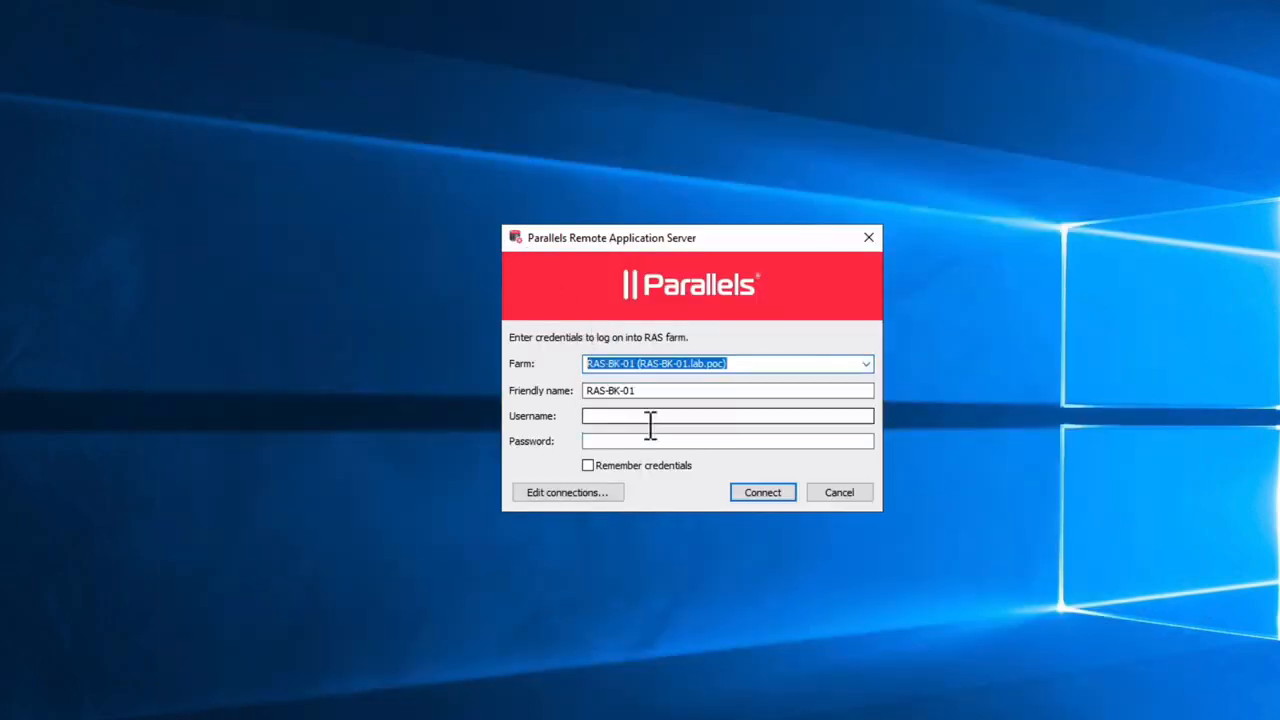
{"action": "left_click", "coordinate": [629, 423]}
{"action": "type", "text": "vfiss@"}
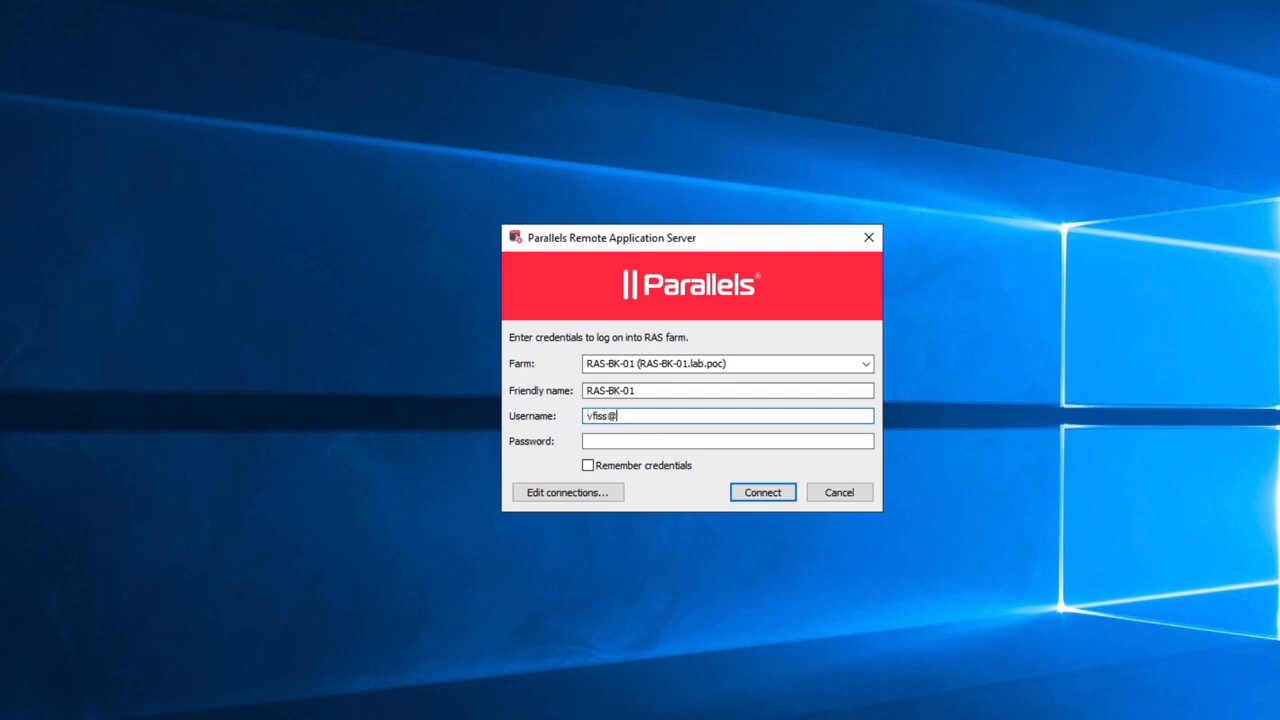
{"action": "type", "text": "lab"}
{"action": "key", "text": "Tab"}
{"action": "type", "text": "***"}
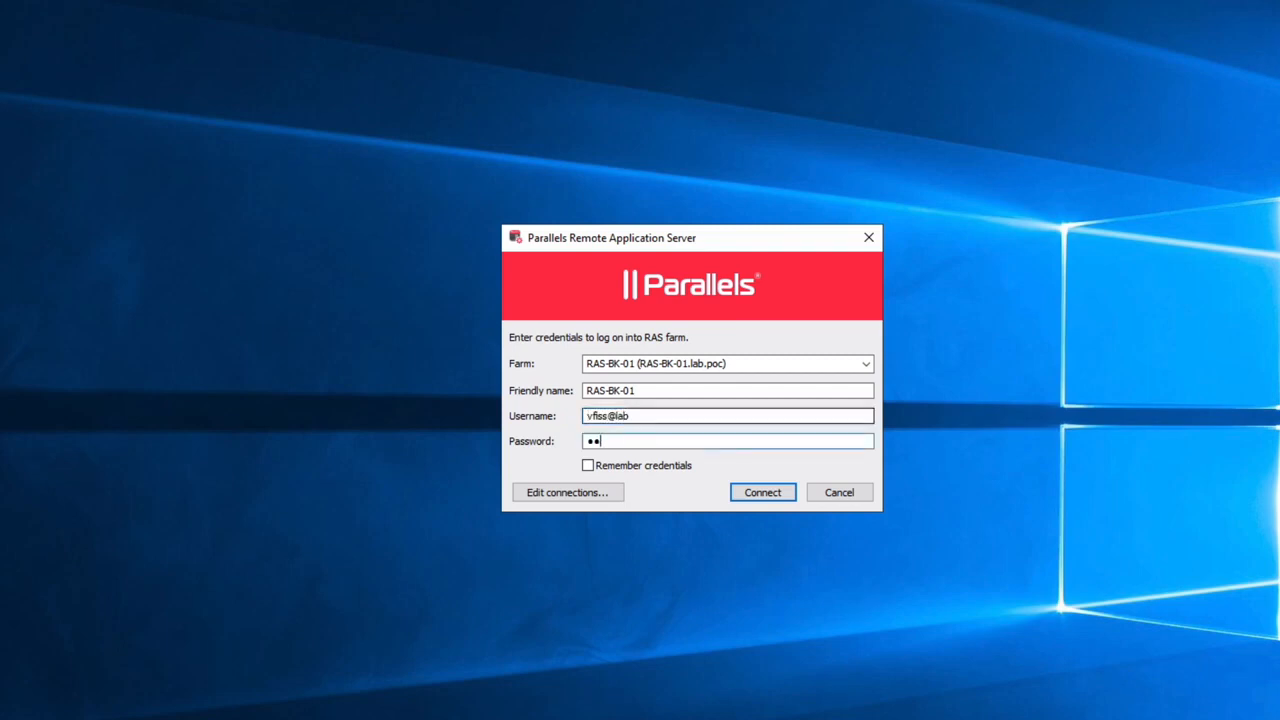
{"action": "type", "text": "*******"}
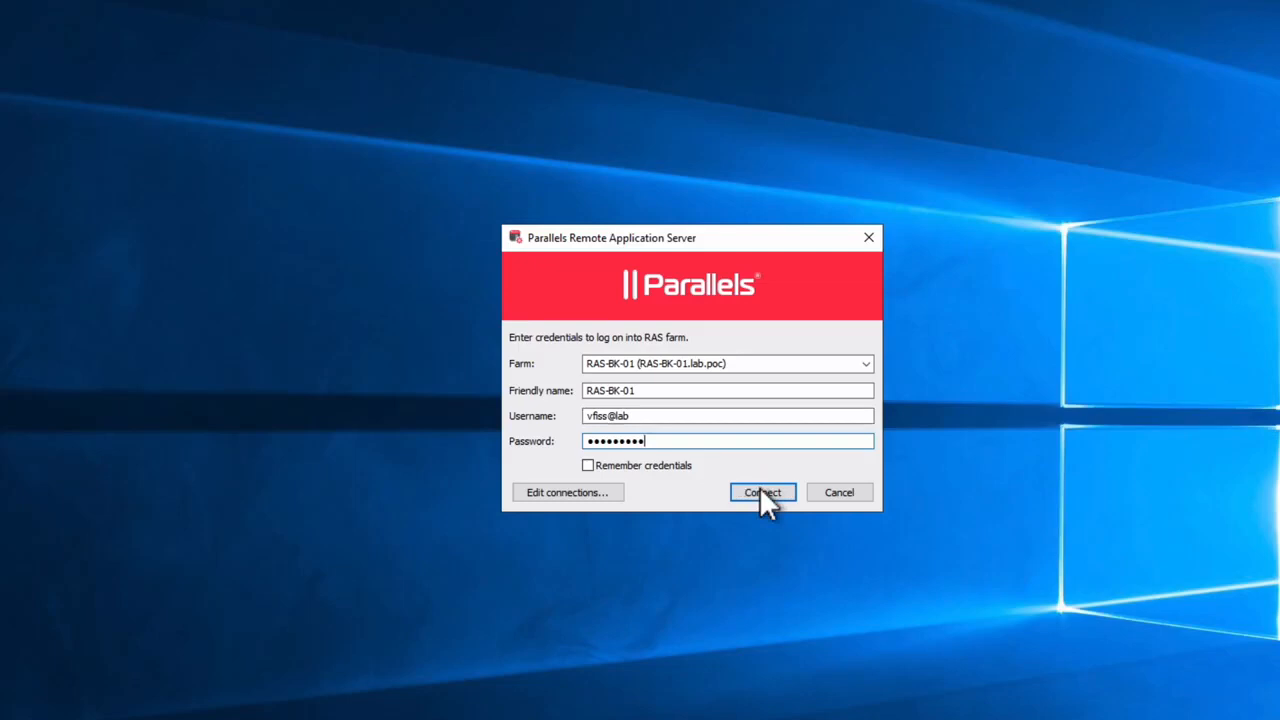
{"action": "left_click", "coordinate": [760, 494]}
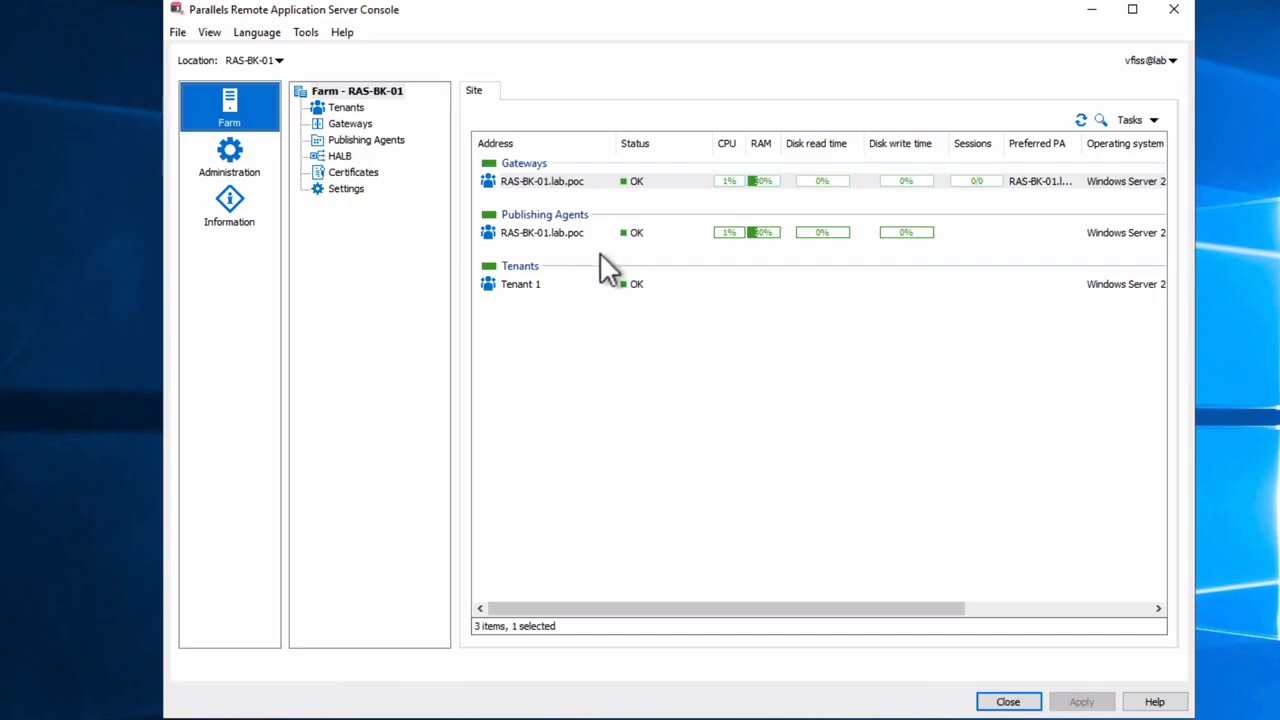
{"action": "left_click", "coordinate": [346, 108]}
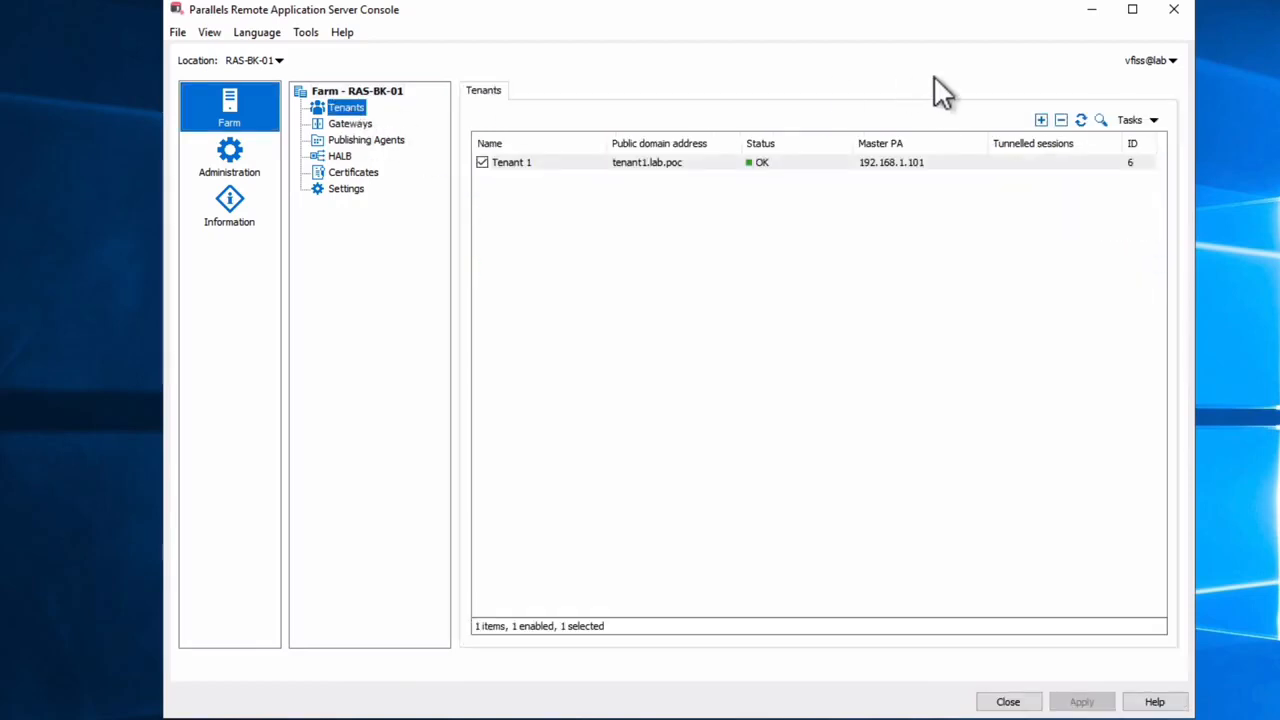
Add Tenant 2 with public domain address tenant2.lab.poc to the broker's tenant list.
{"action": "left_click", "coordinate": [1041, 120]}
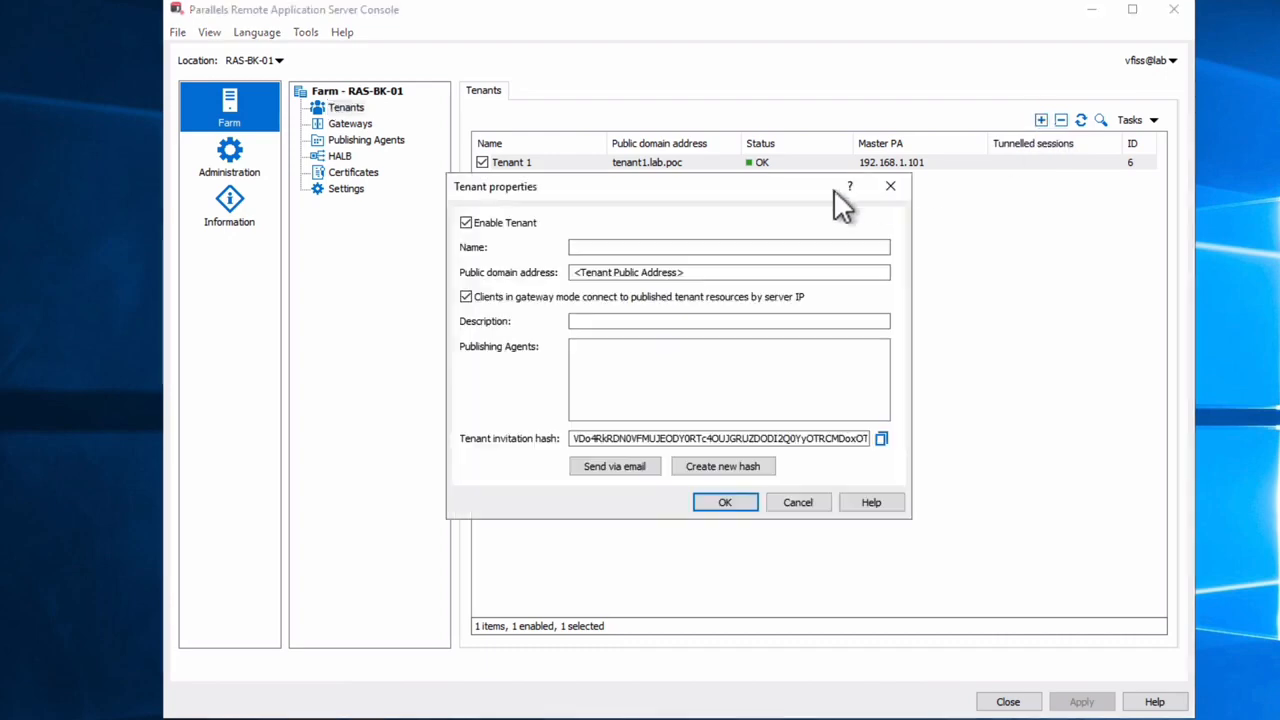
{"action": "left_click", "coordinate": [788, 247]}
{"action": "type", "text": "Te"}
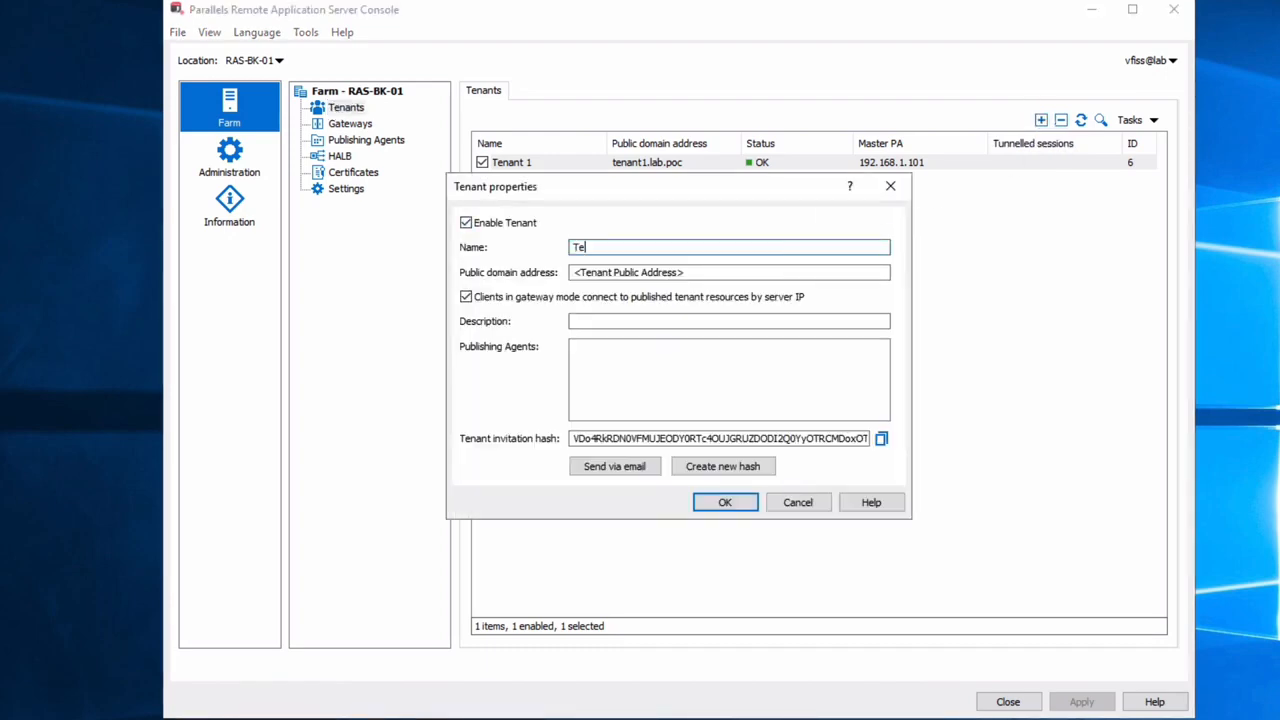
{"action": "type", "text": "nant 2"}
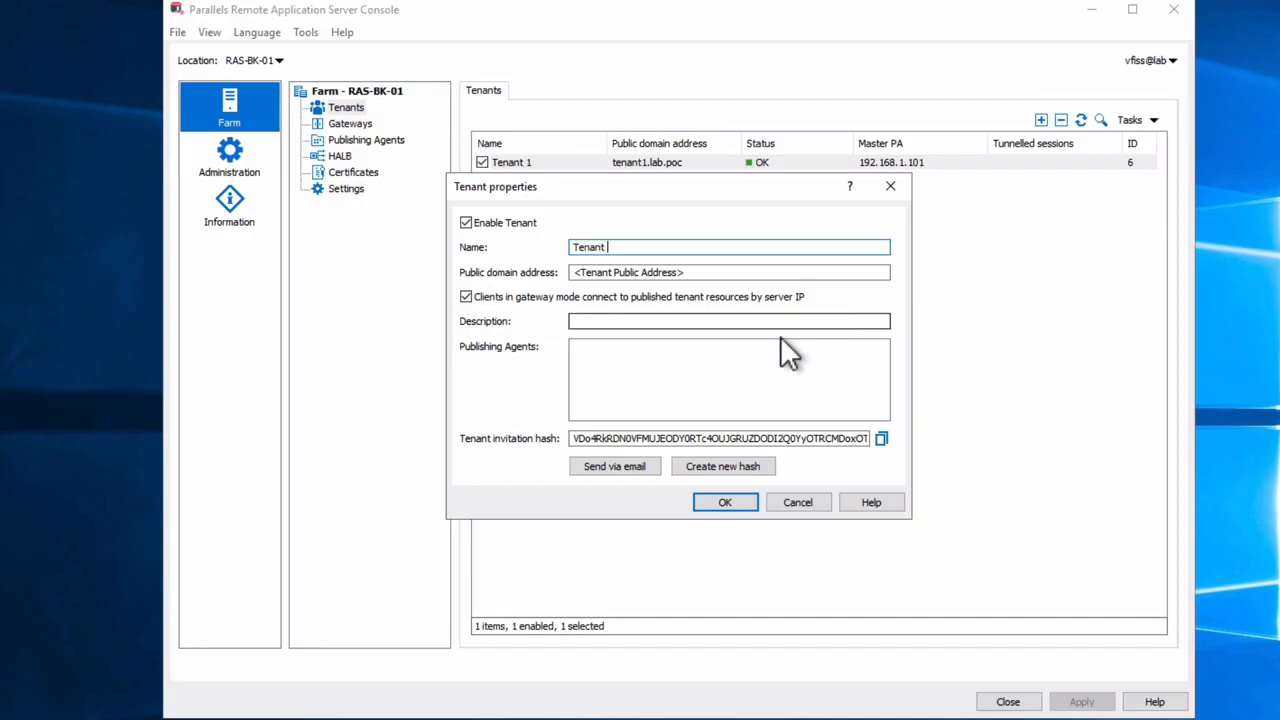
{"action": "left_click", "coordinate": [628, 273]}
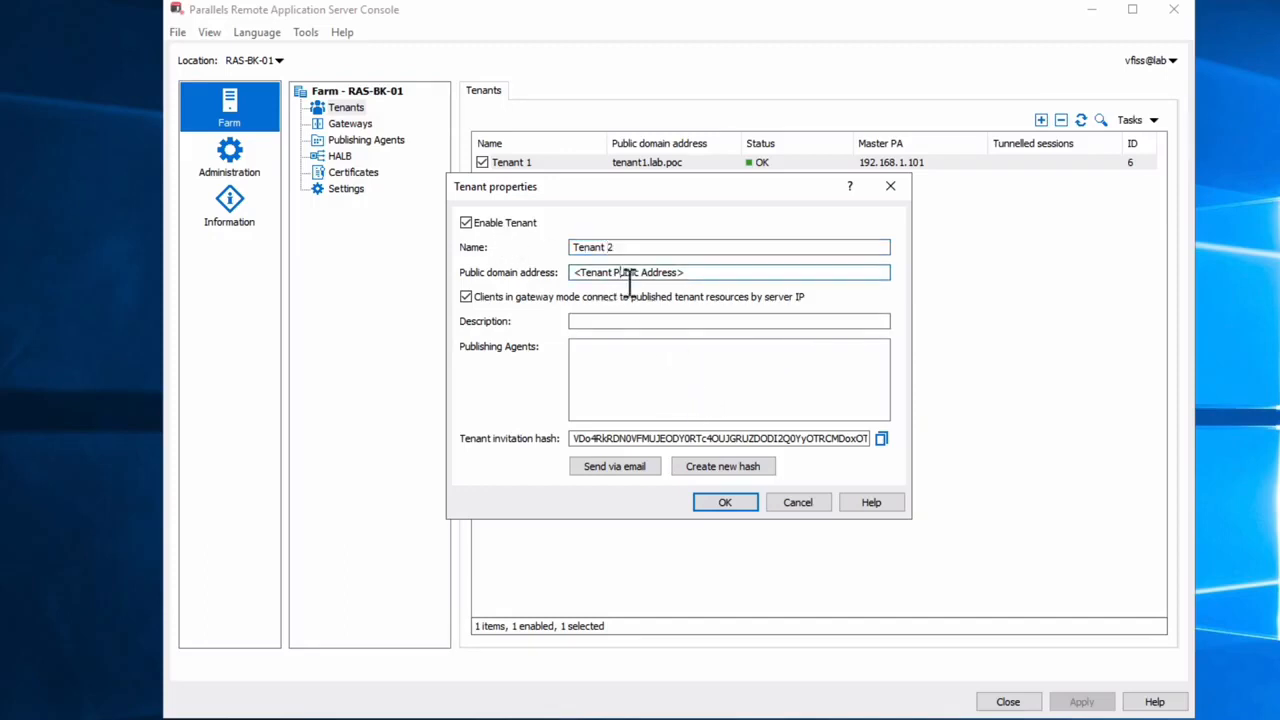
{"action": "left_click_drag", "start_coordinate": [703, 273], "coordinate": [552, 275]}
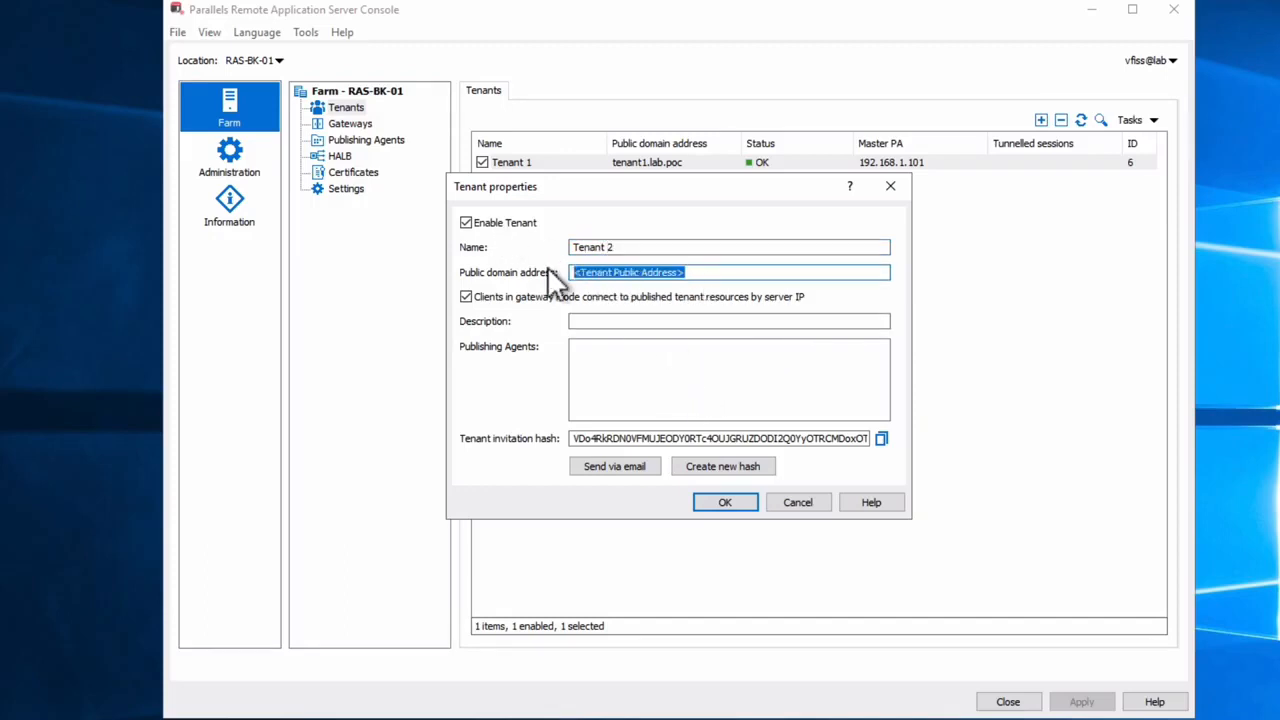
{"action": "type", "text": "tenant2."}
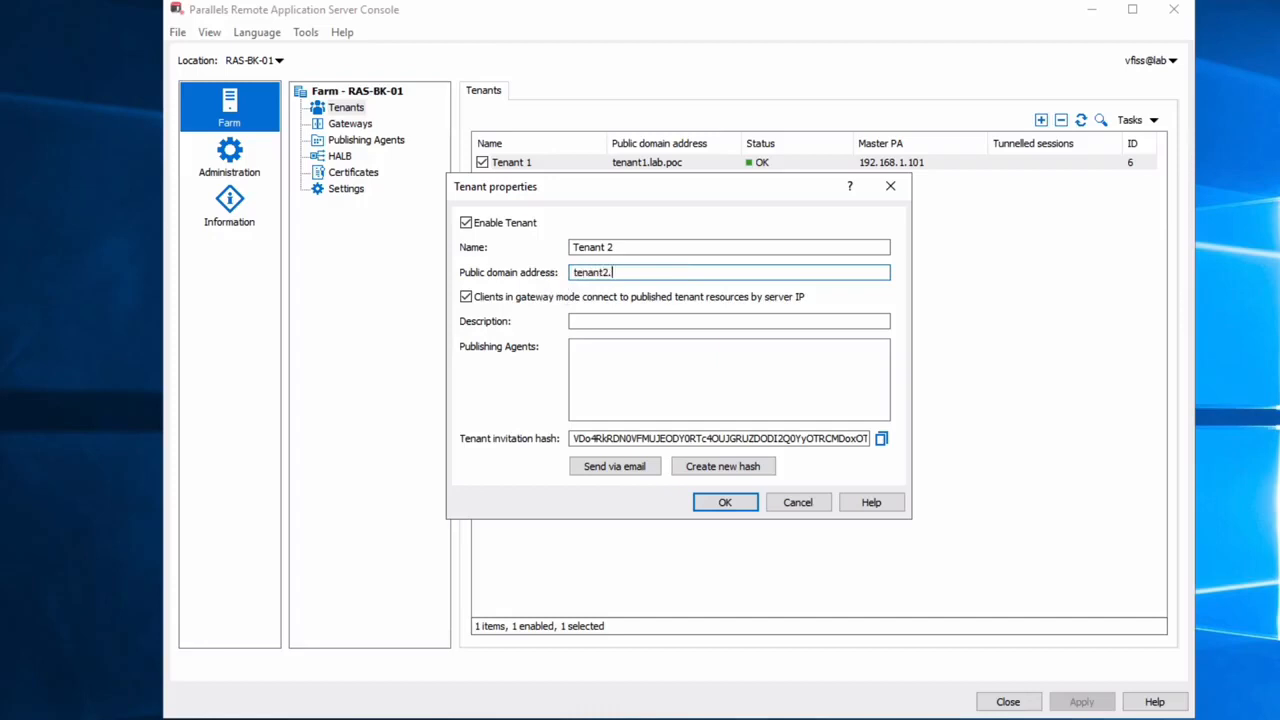
{"action": "type", "text": "lab.poc"}
{"action": "left_click", "coordinate": [737, 504]}
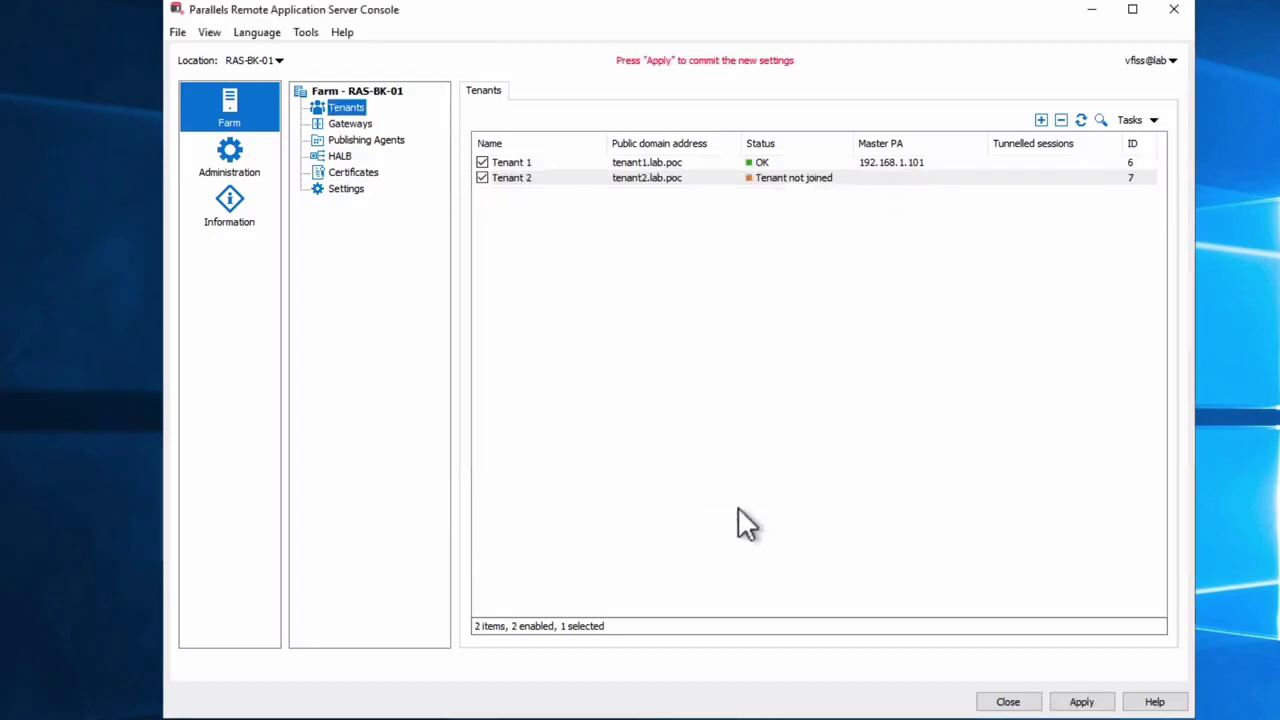
Apply the Tenant 2 settings and log off from the broker.
{"action": "left_click", "coordinate": [1080, 701]}
{"action": "left_click", "coordinate": [188, 33]}
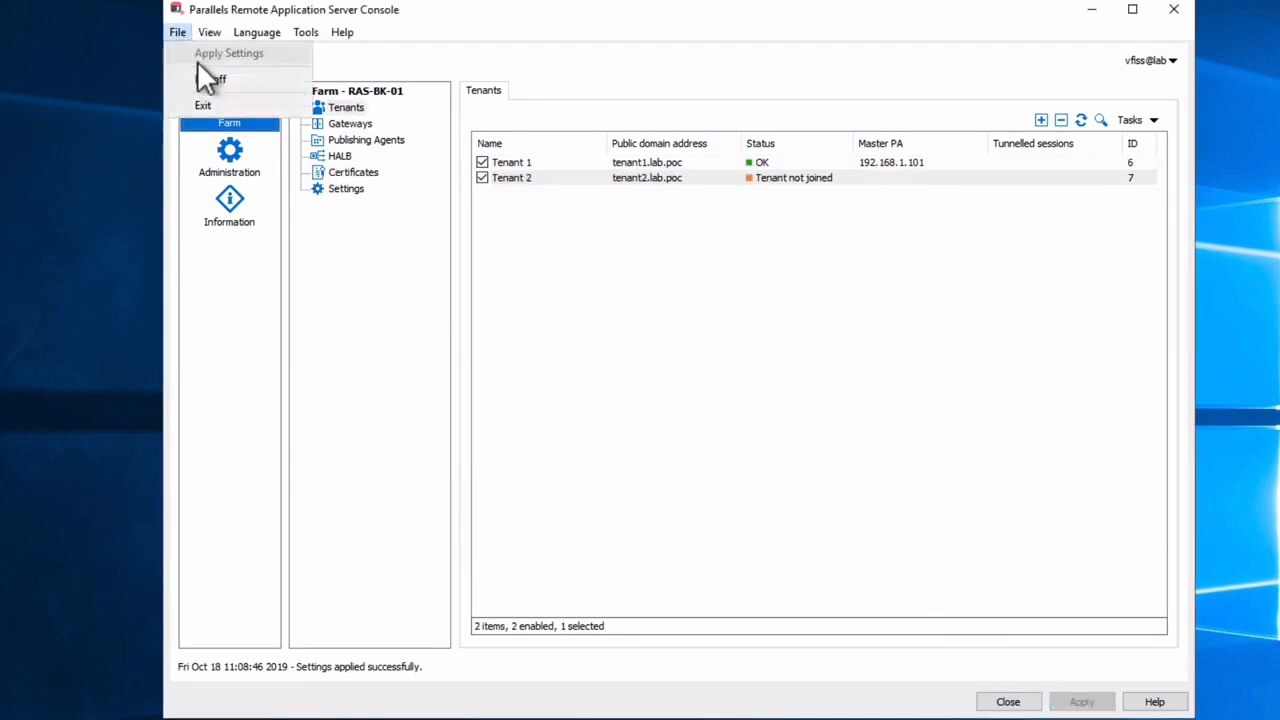
{"action": "left_click", "coordinate": [206, 79]}
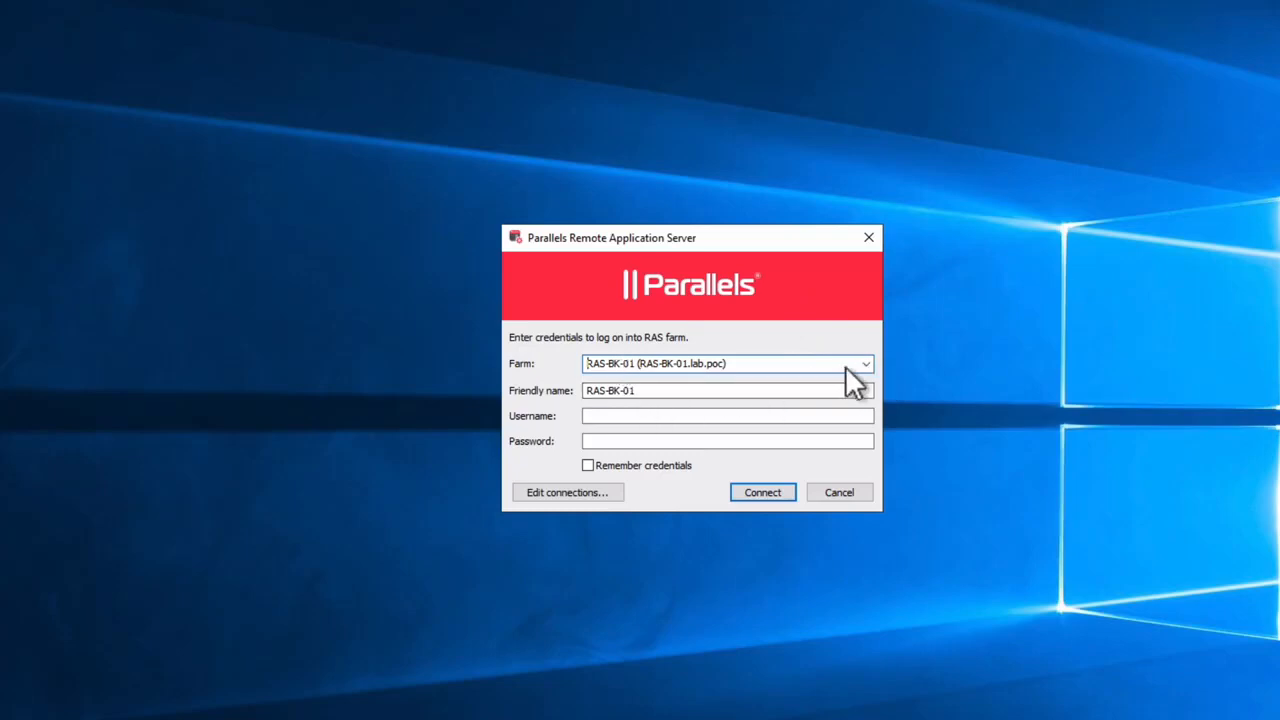
Log into the Tenant-2 farm, show site RAS-03 and bring up its Tasks list.
{"action": "left_click", "coordinate": [866, 364]}
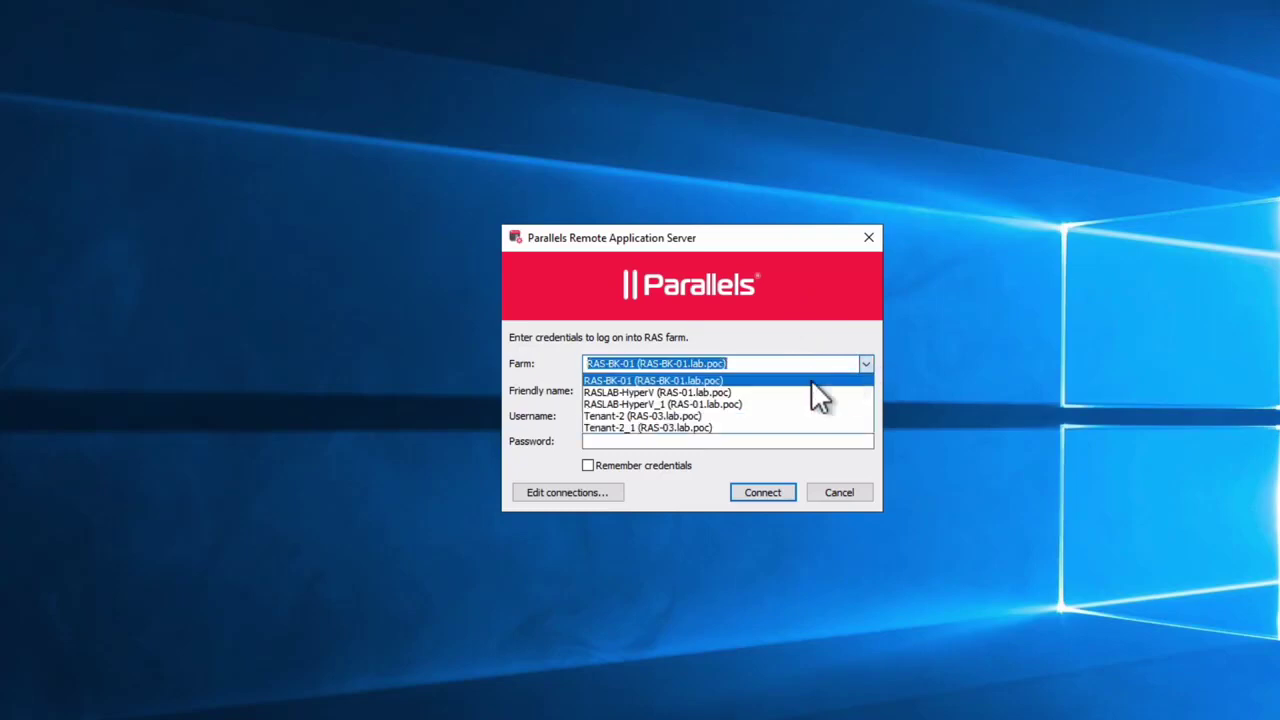
{"action": "left_click", "coordinate": [684, 417]}
{"action": "left_click", "coordinate": [758, 491]}
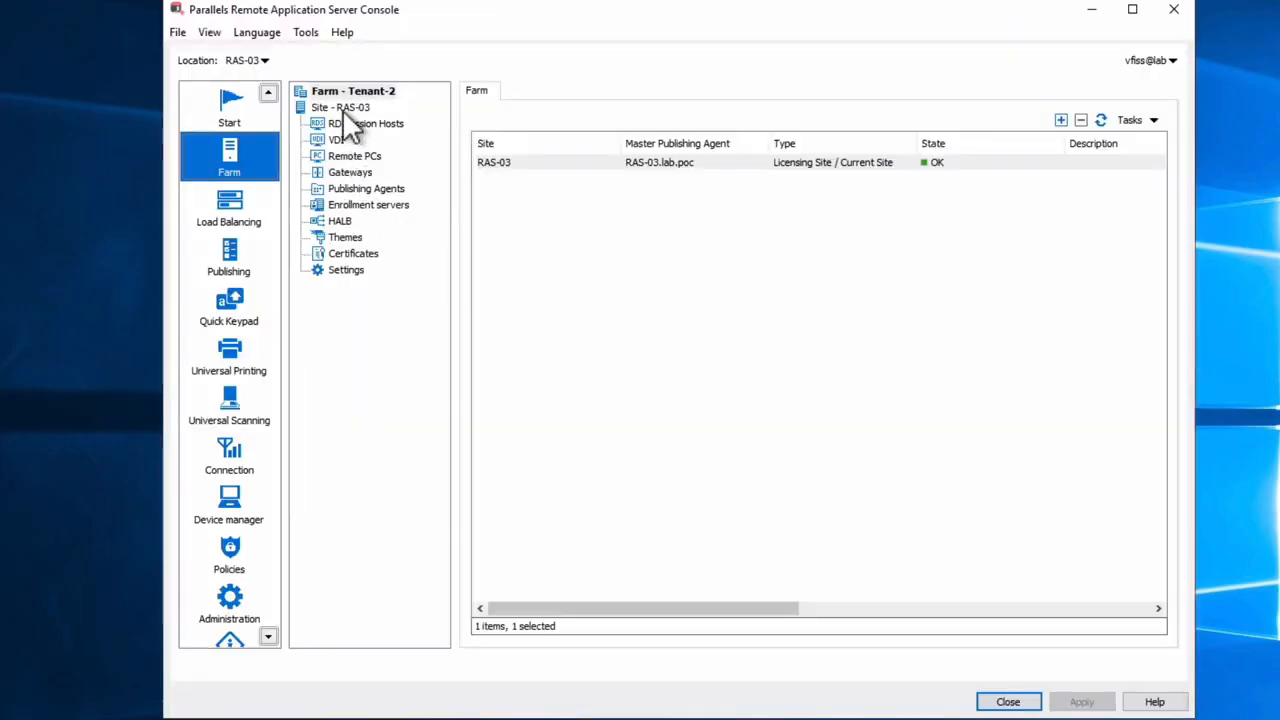
{"action": "left_click", "coordinate": [342, 109]}
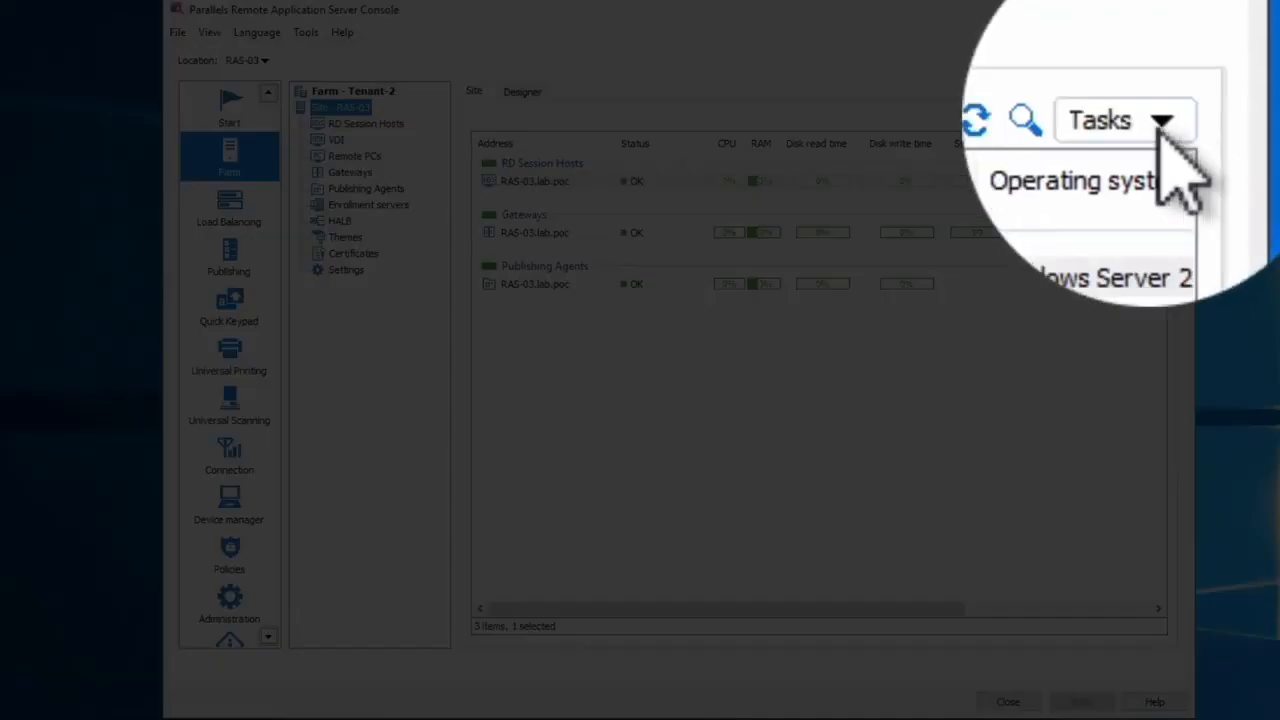
{"action": "left_click", "coordinate": [1152, 120]}
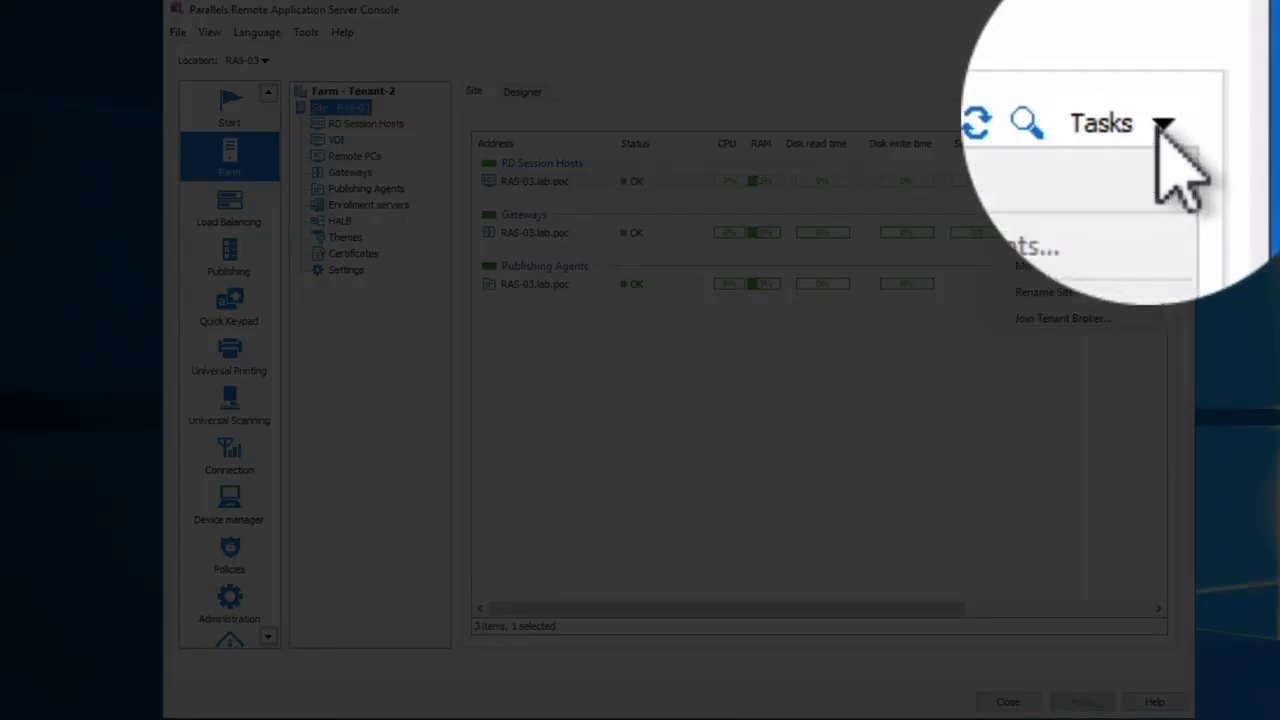
Join site RAS-03 to the broker with the pasted Tenant 2 hash and refresh its status to Synchronizing.
{"action": "left_click", "coordinate": [1088, 320]}
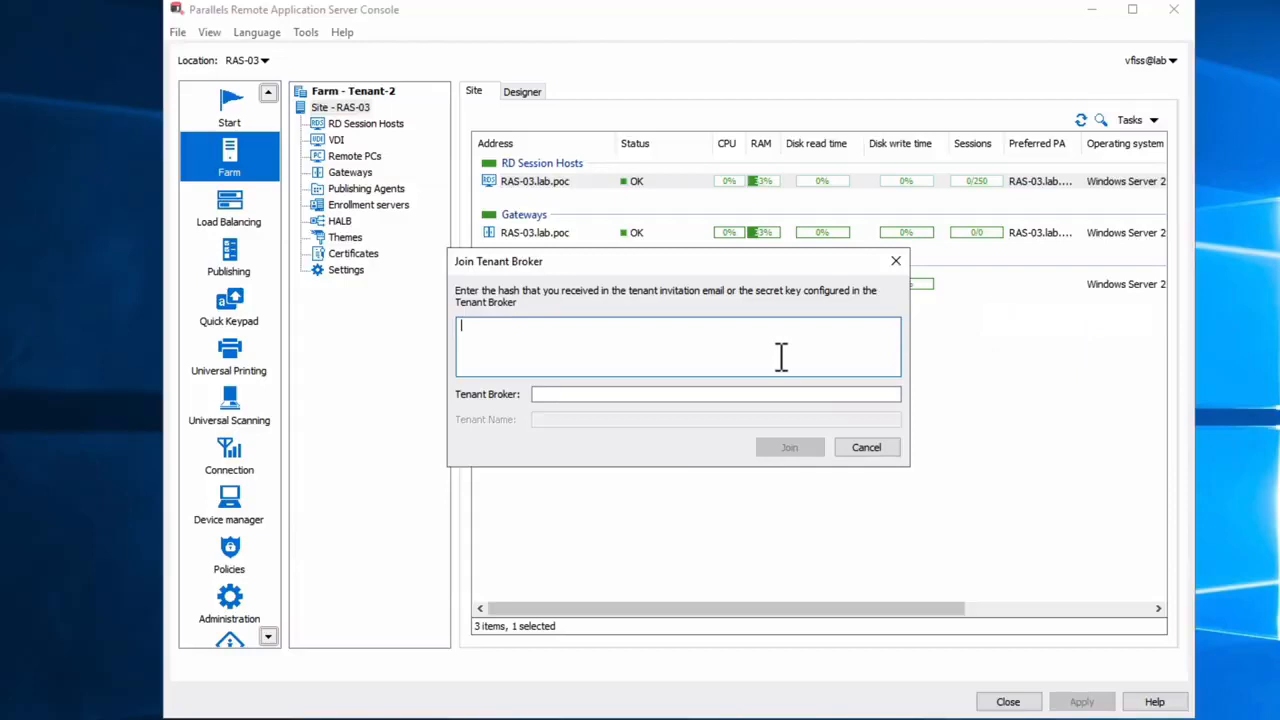
{"action": "key", "text": "ctrl+v"}
{"action": "left_click", "coordinate": [790, 447]}
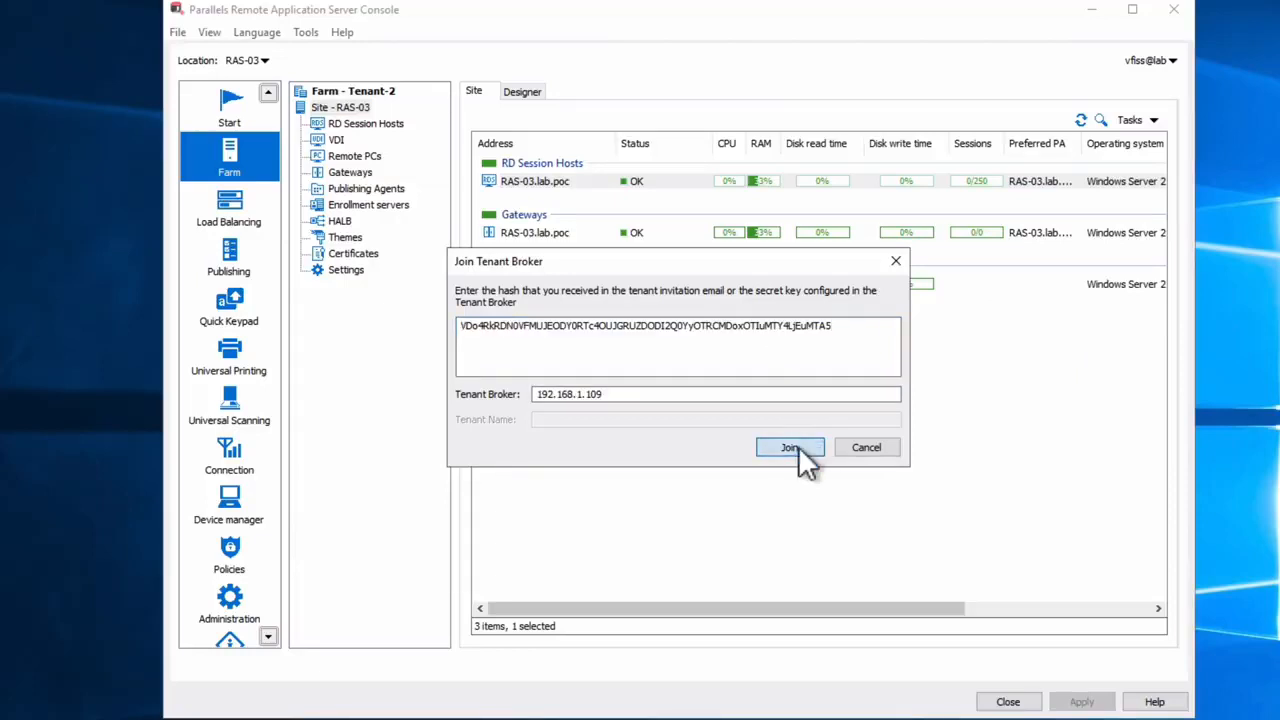
{"action": "left_click", "coordinate": [781, 405]}
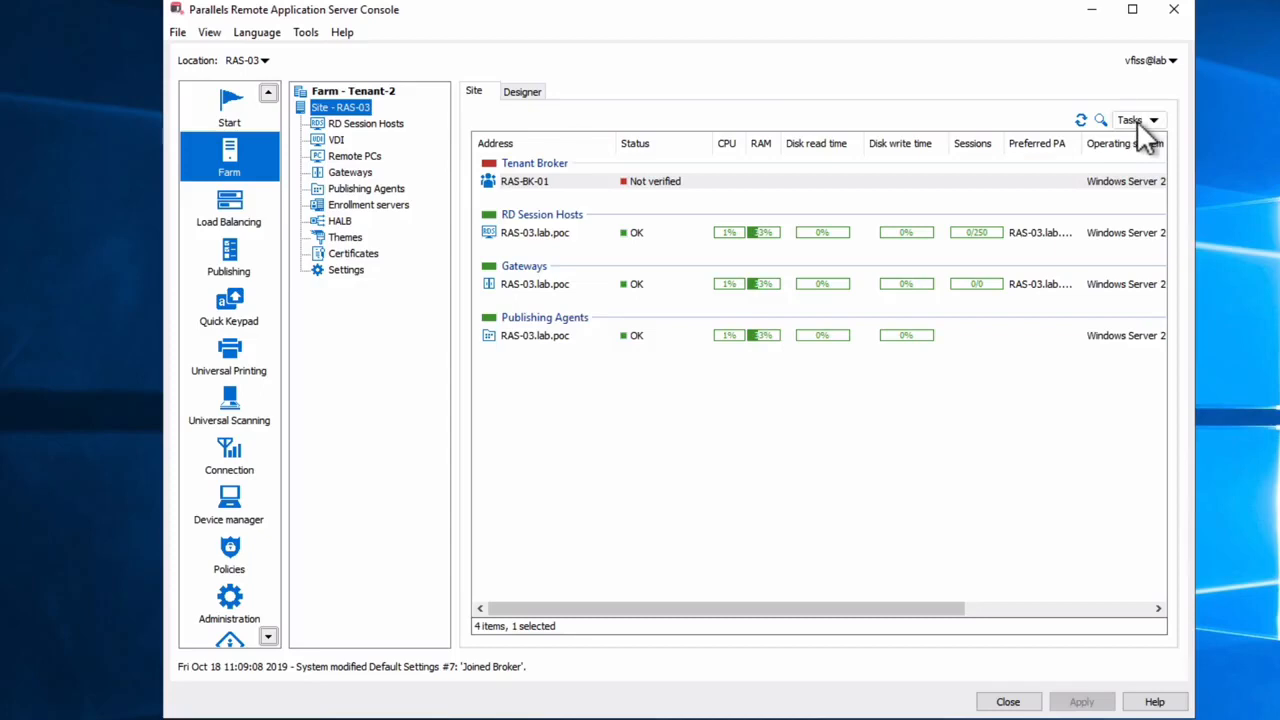
{"action": "left_click", "coordinate": [1082, 120]}
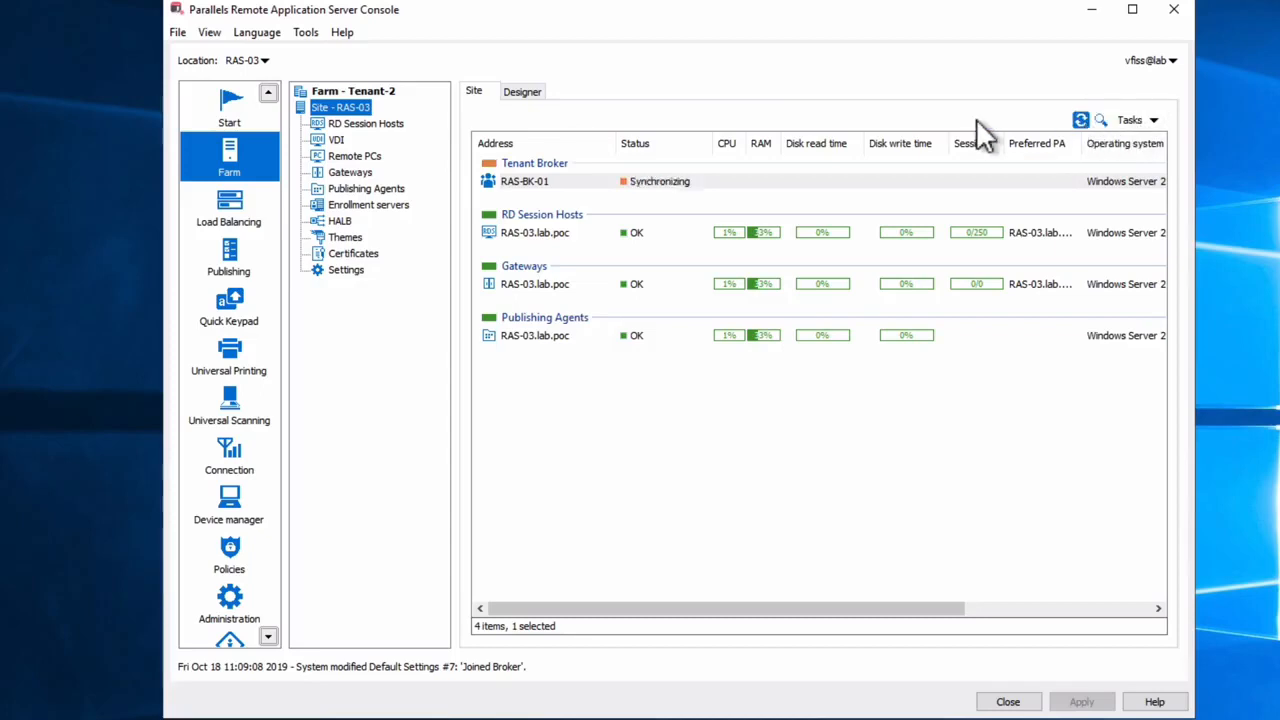
Log off from Tenant-2 and log into the RAS-BK-01 broker farm with credentials.
{"action": "left_click", "coordinate": [178, 32]}
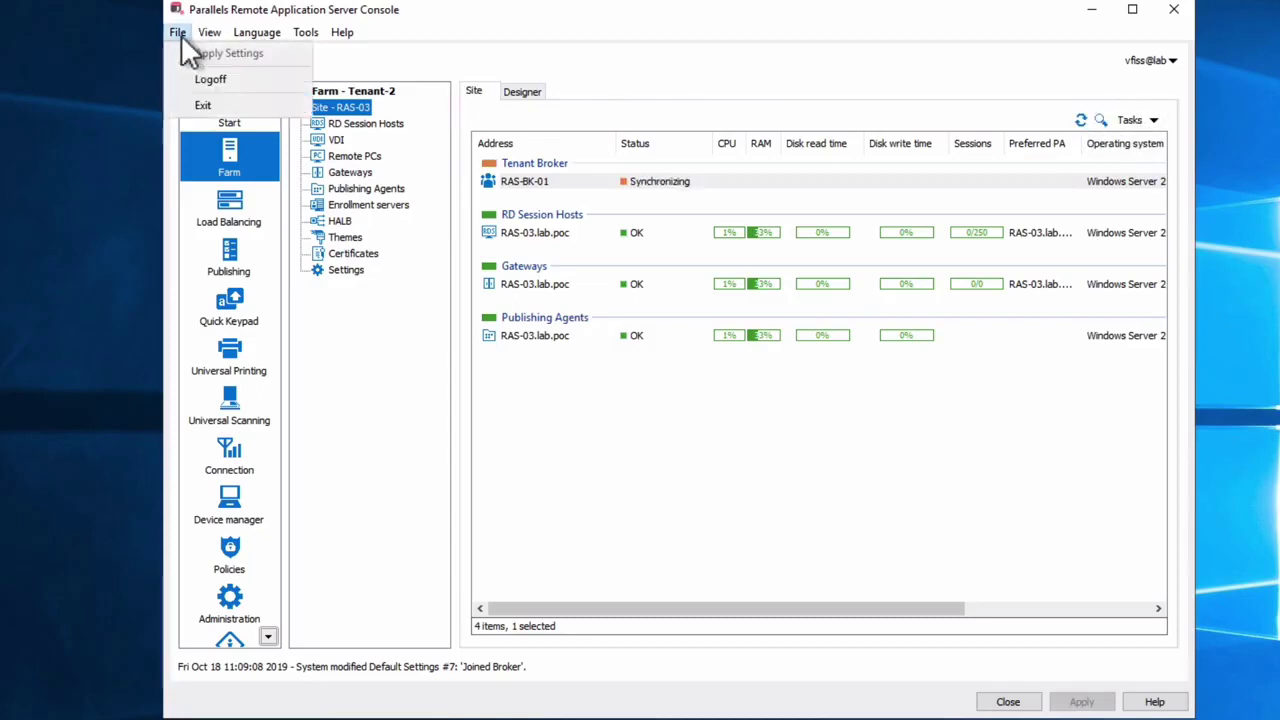
{"action": "left_click", "coordinate": [212, 78]}
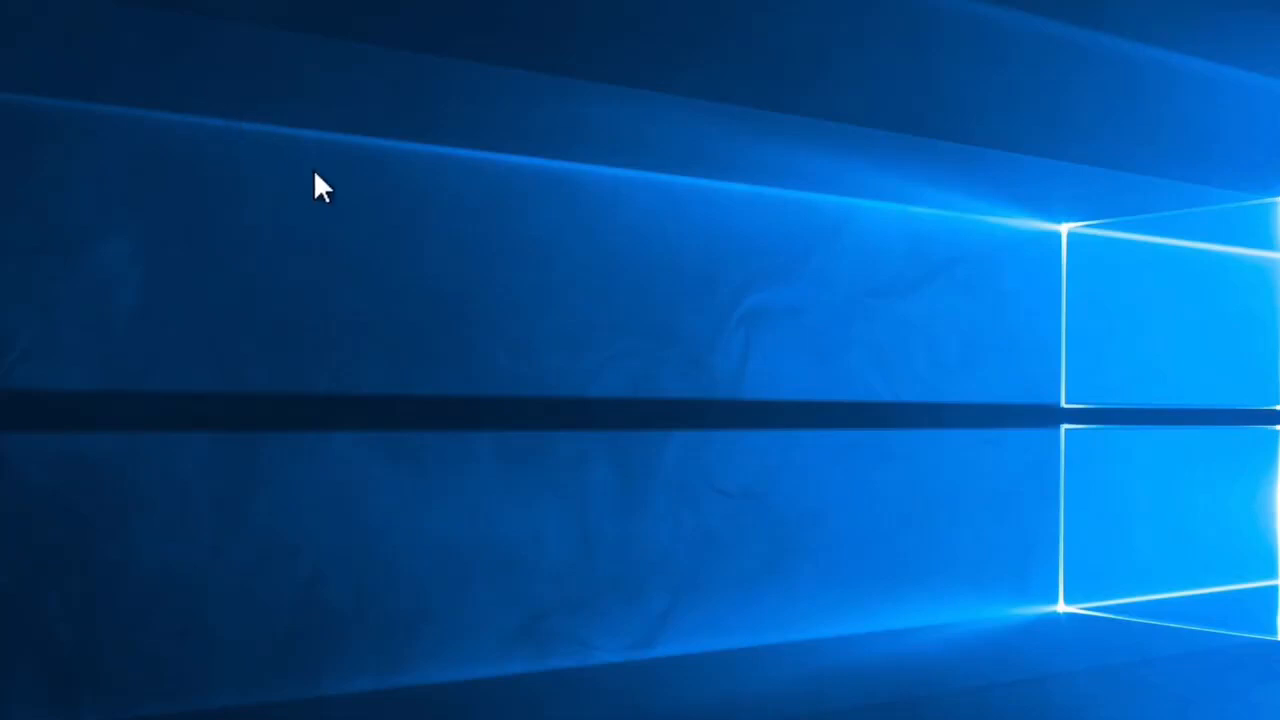
{"action": "left_click", "coordinate": [866, 364]}
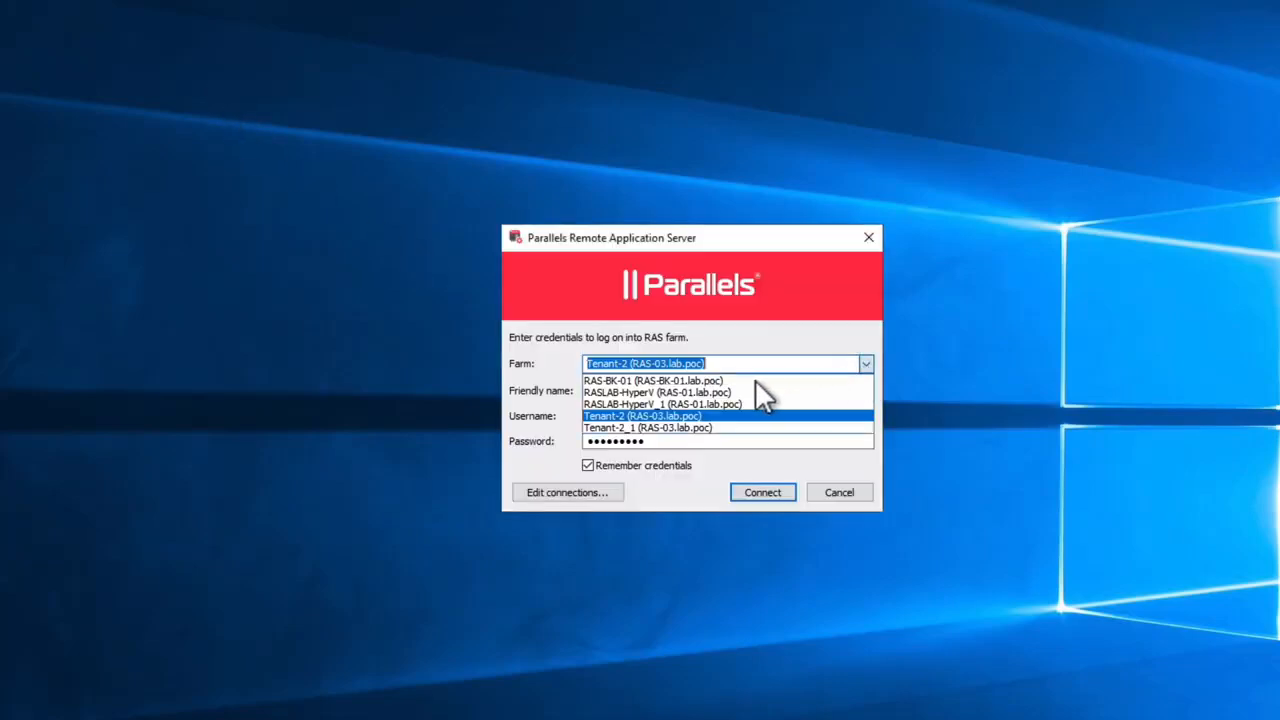
{"action": "left_click", "coordinate": [700, 381]}
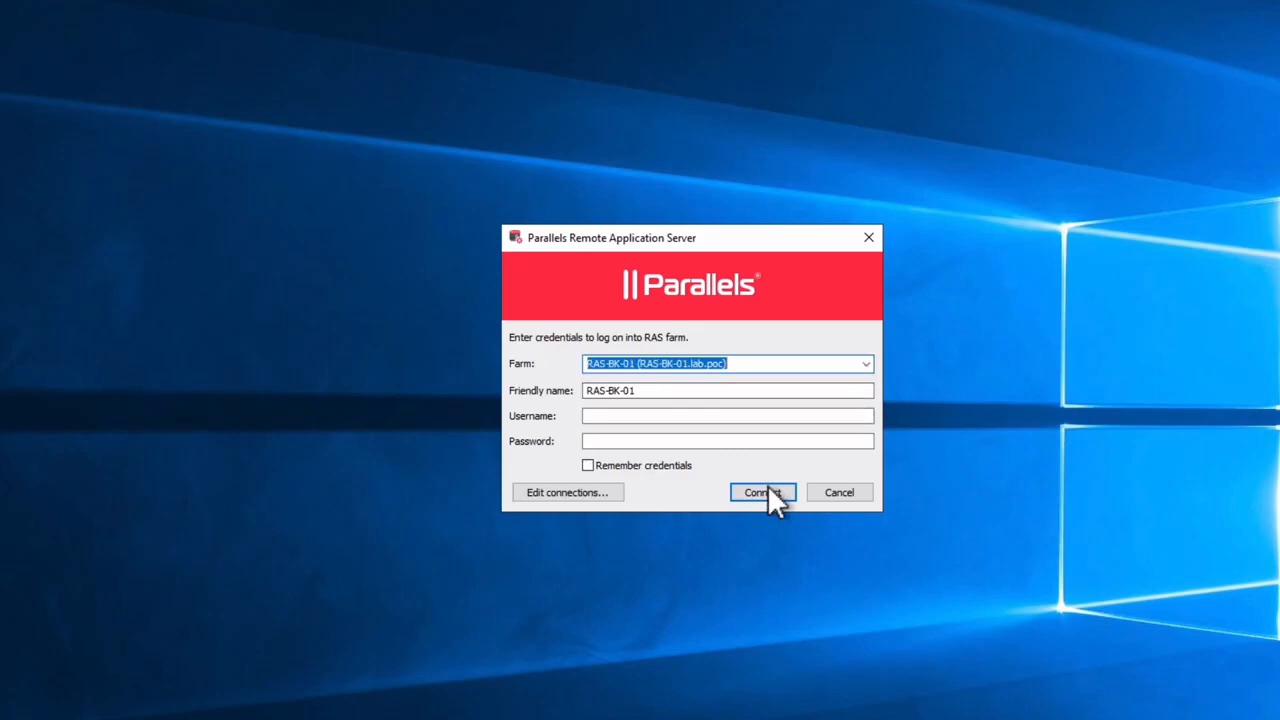
{"action": "left_click", "coordinate": [685, 418]}
{"action": "type", "text": "vfiss@lab"}
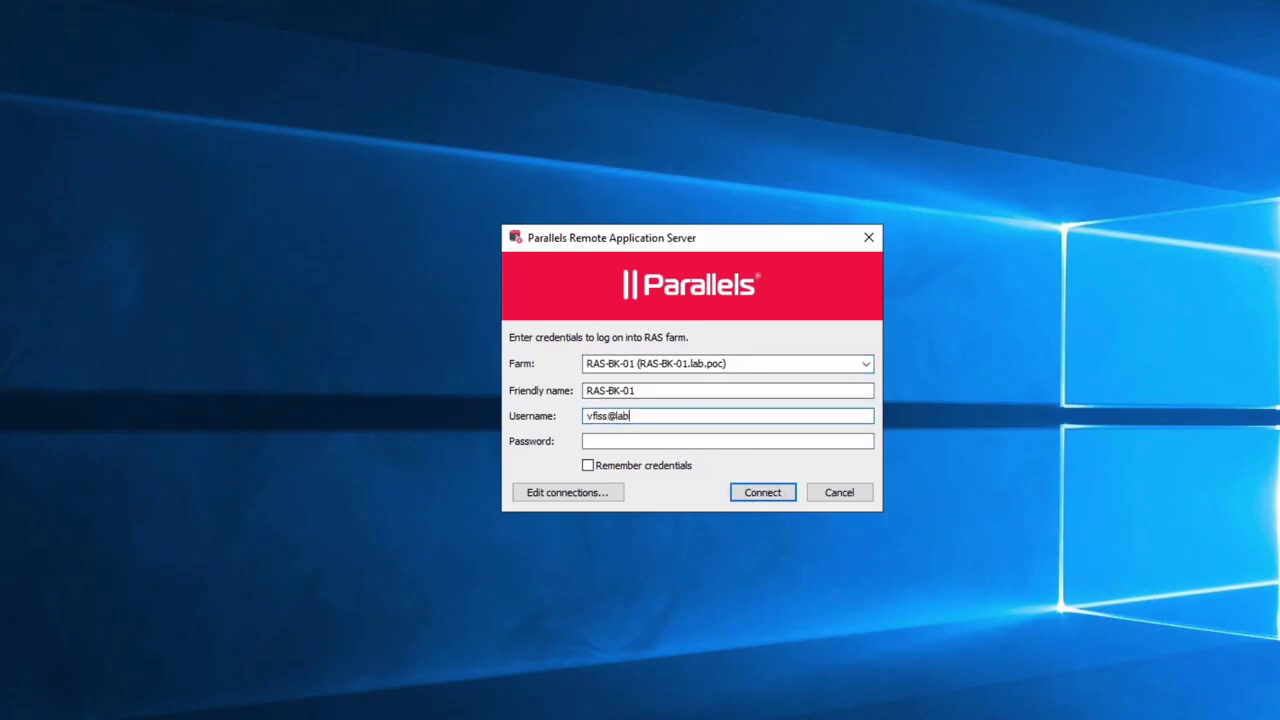
{"action": "key", "text": "Tab"}
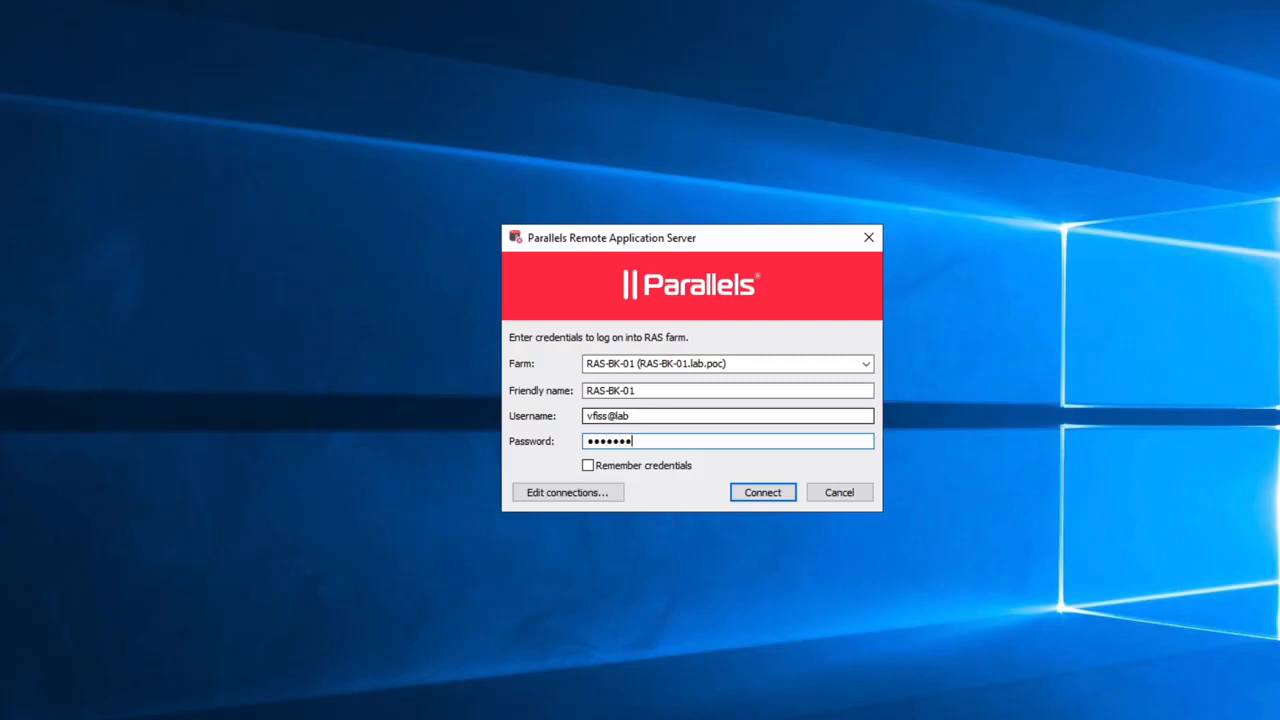
{"action": "left_click", "coordinate": [785, 492]}
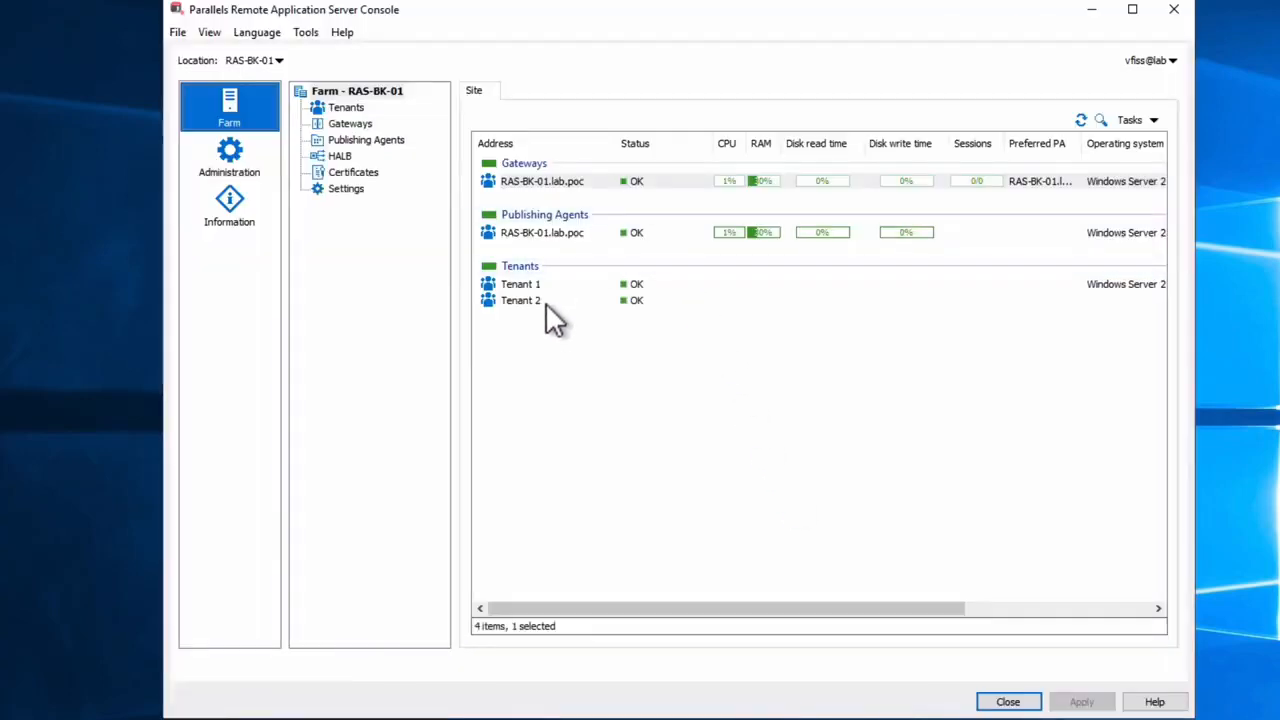
Show Tenant 1 and Tenant 2 listed OK and inspect Tenant 1's actions menu without choosing one.
{"action": "left_click", "coordinate": [340, 108]}
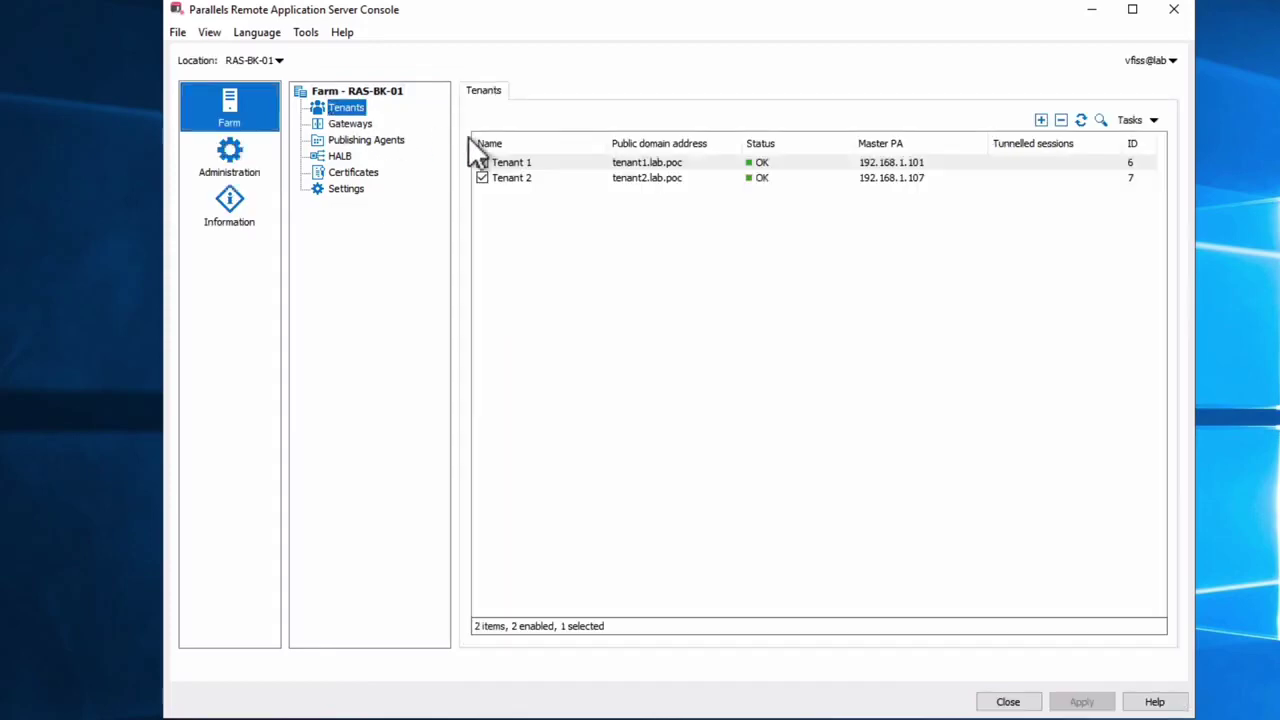
{"action": "right_click", "coordinate": [513, 165]}
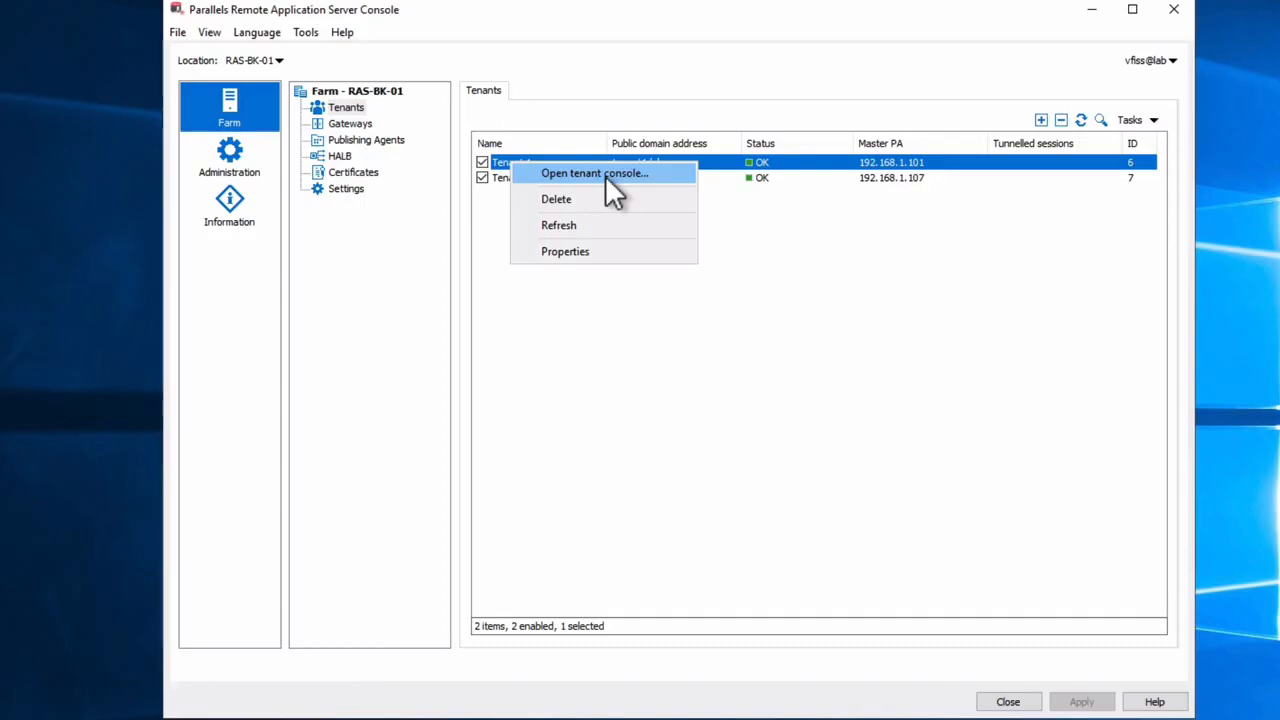
{"action": "left_click", "coordinate": [501, 228]}
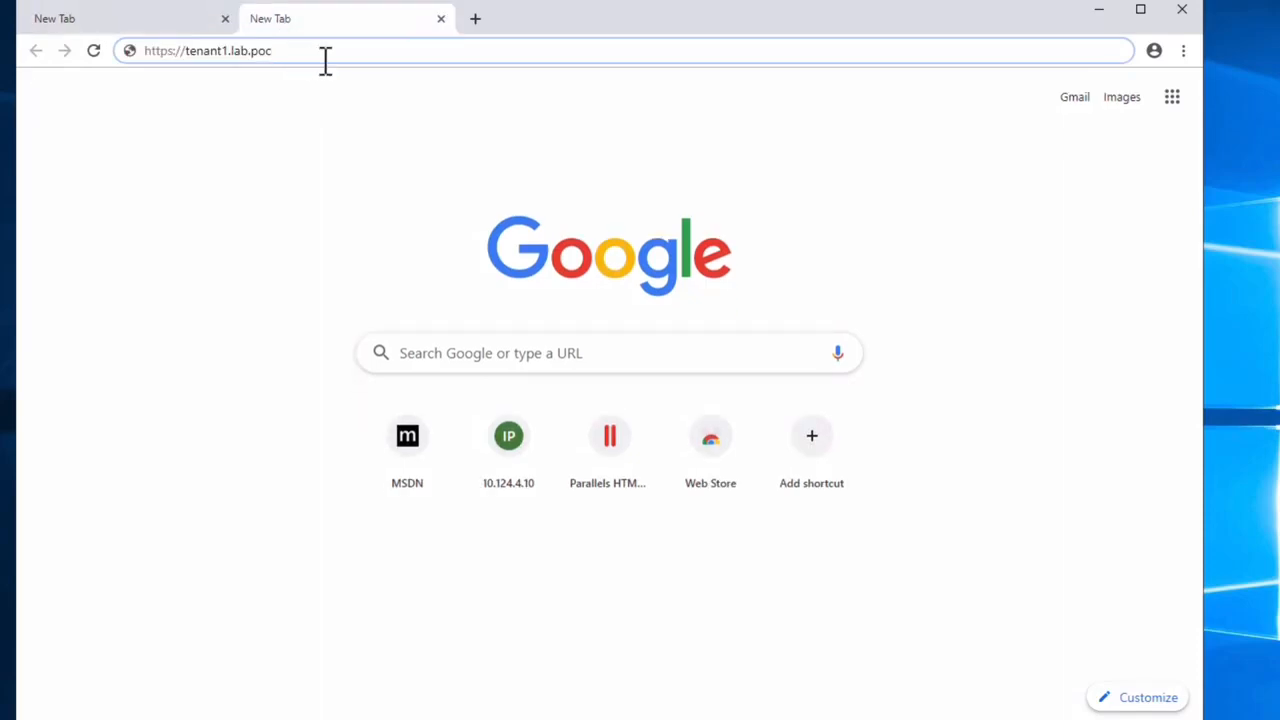
Load tenant1.lab.poc and proceed past the certificate warning via Advanced.
{"action": "key", "text": "Return"}
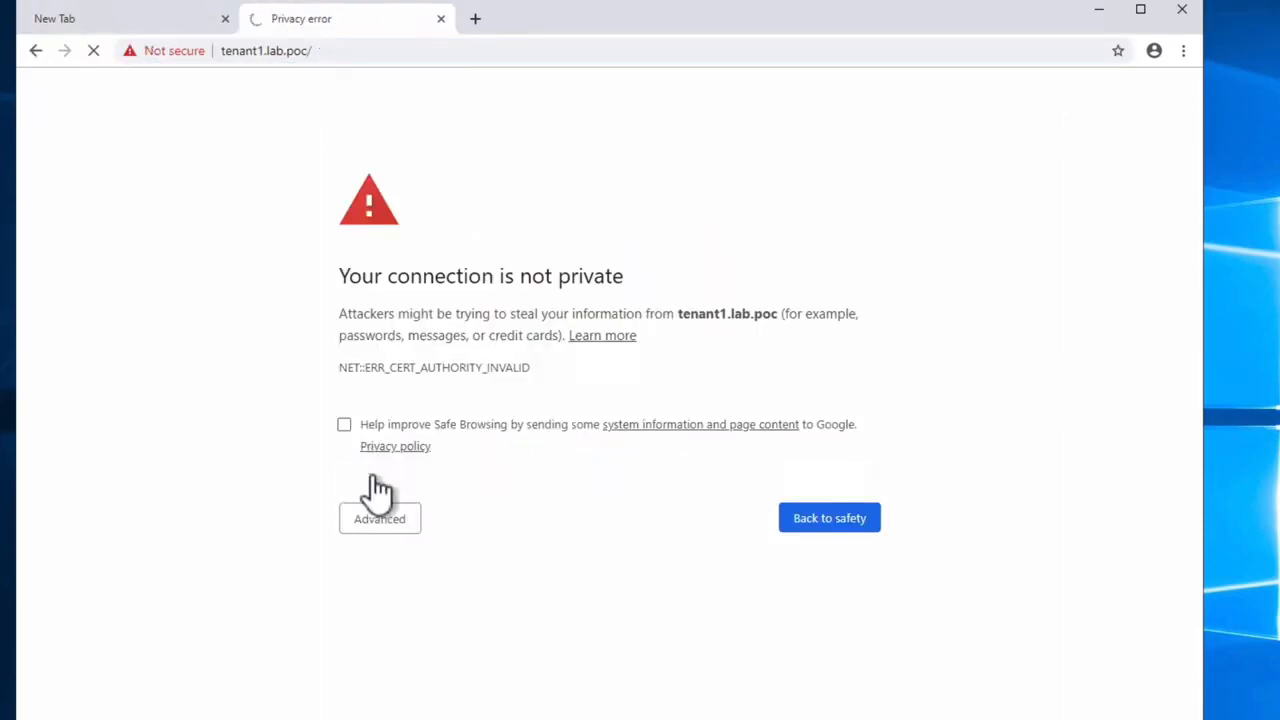
{"action": "left_click", "coordinate": [400, 520]}
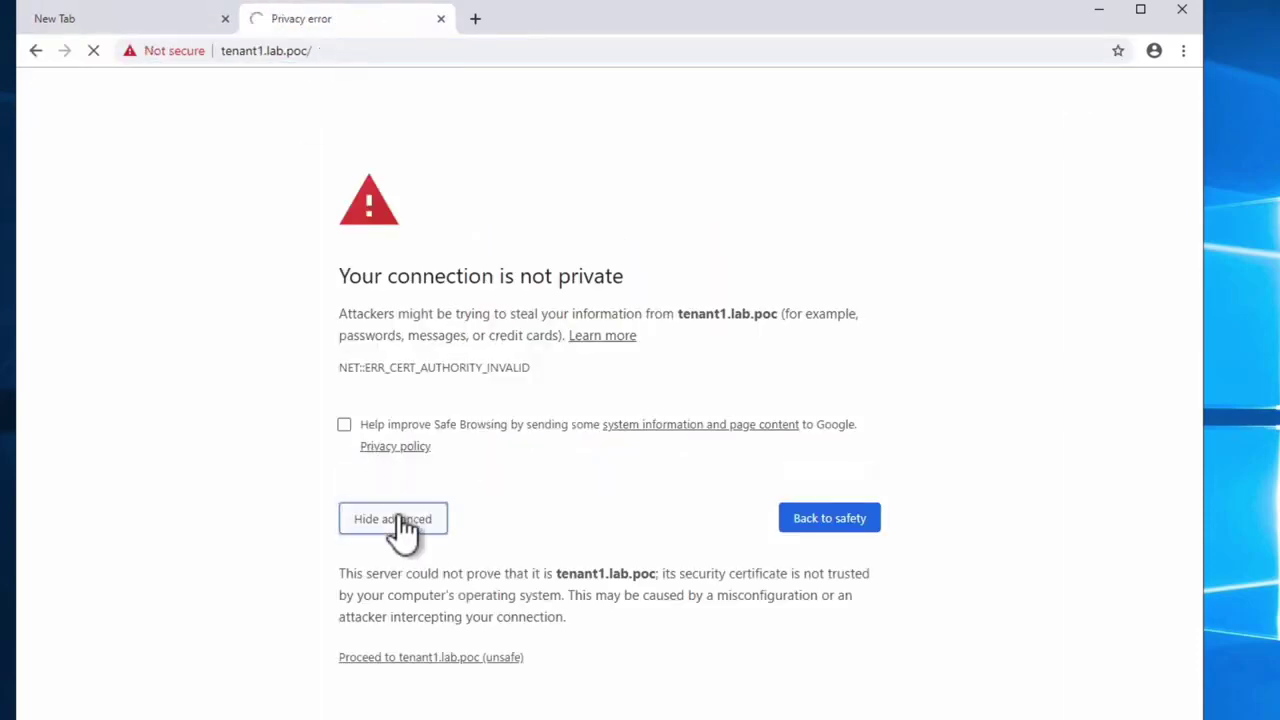
{"action": "left_click", "coordinate": [447, 658]}
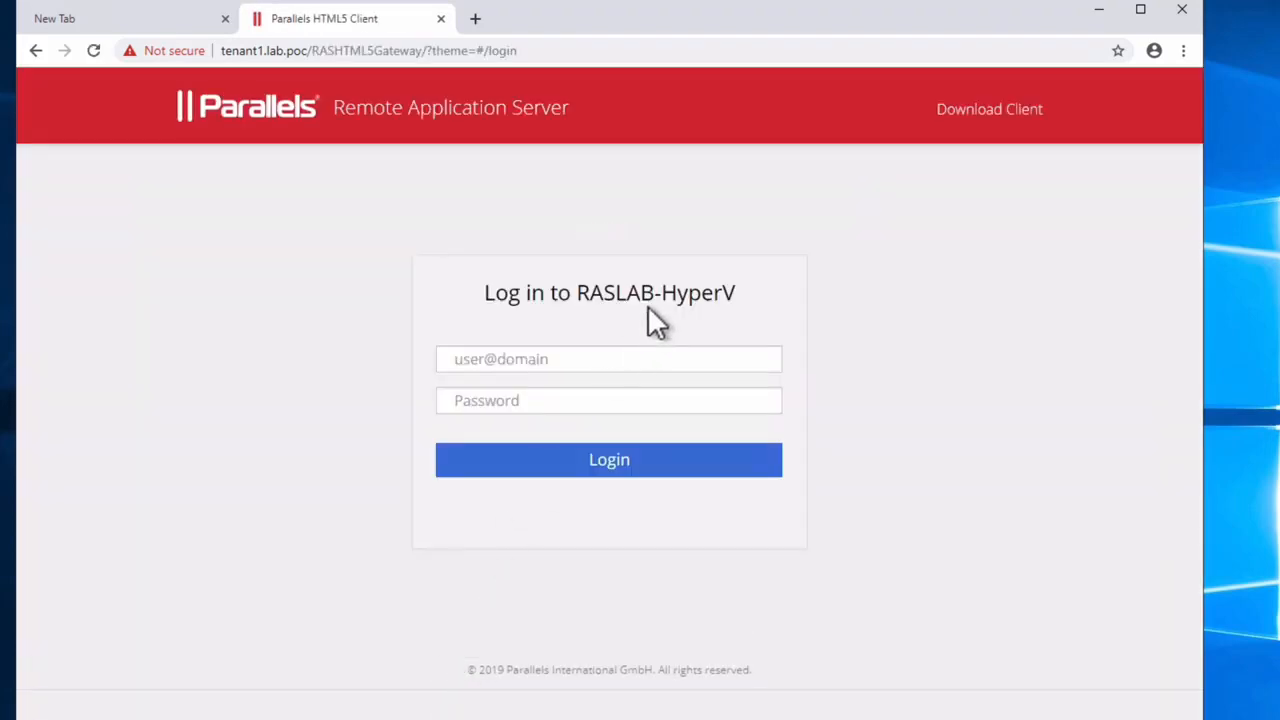
Log in to the Tenant 1 portal, which lists the RASLAB-HyperV Office apps.
{"action": "left_click", "coordinate": [586, 372]}
{"action": "type", "text": "vfiss"}
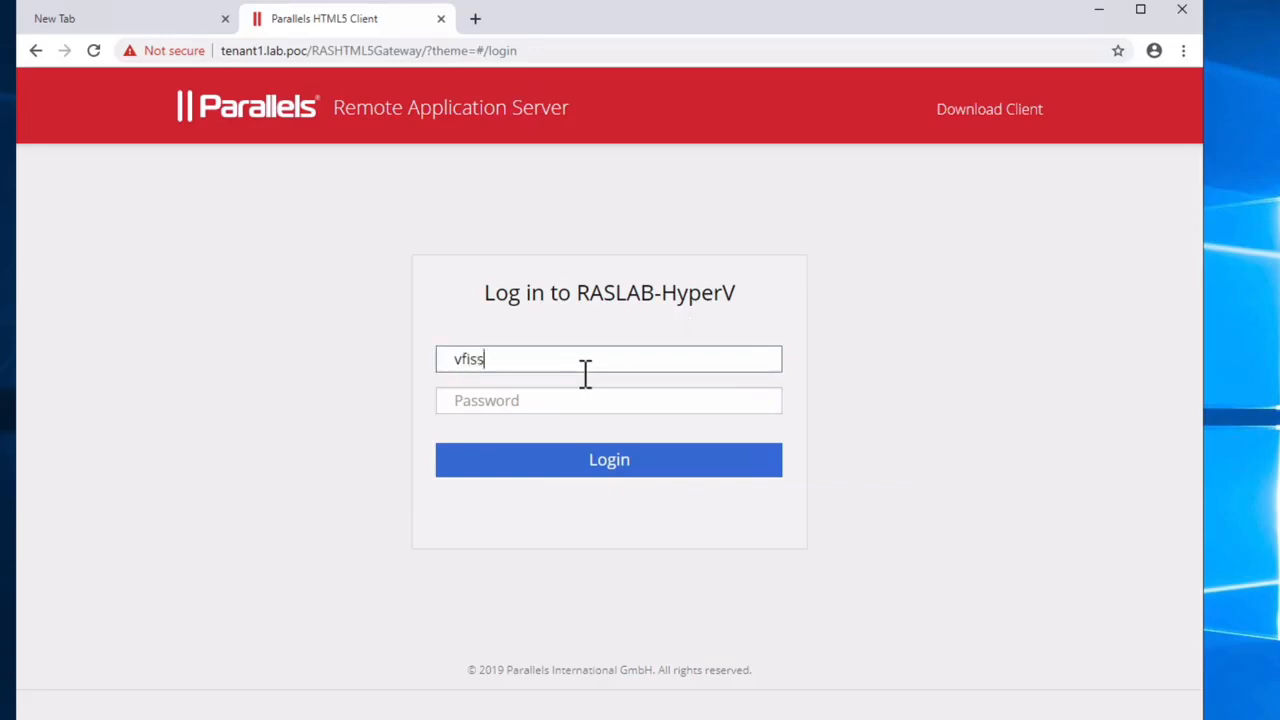
{"action": "key", "text": "Tab"}
{"action": "type", "text": "p*****"}
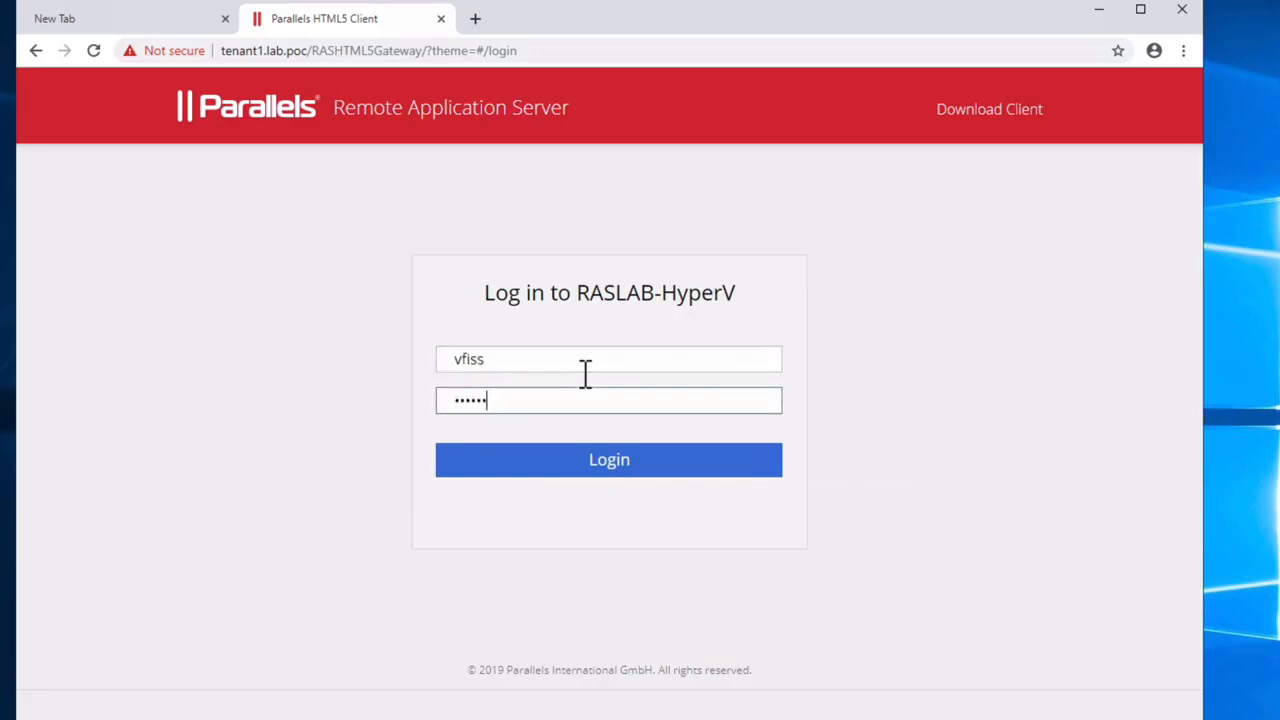
{"action": "type", "text": "****"}
{"action": "left_click", "coordinate": [649, 466]}
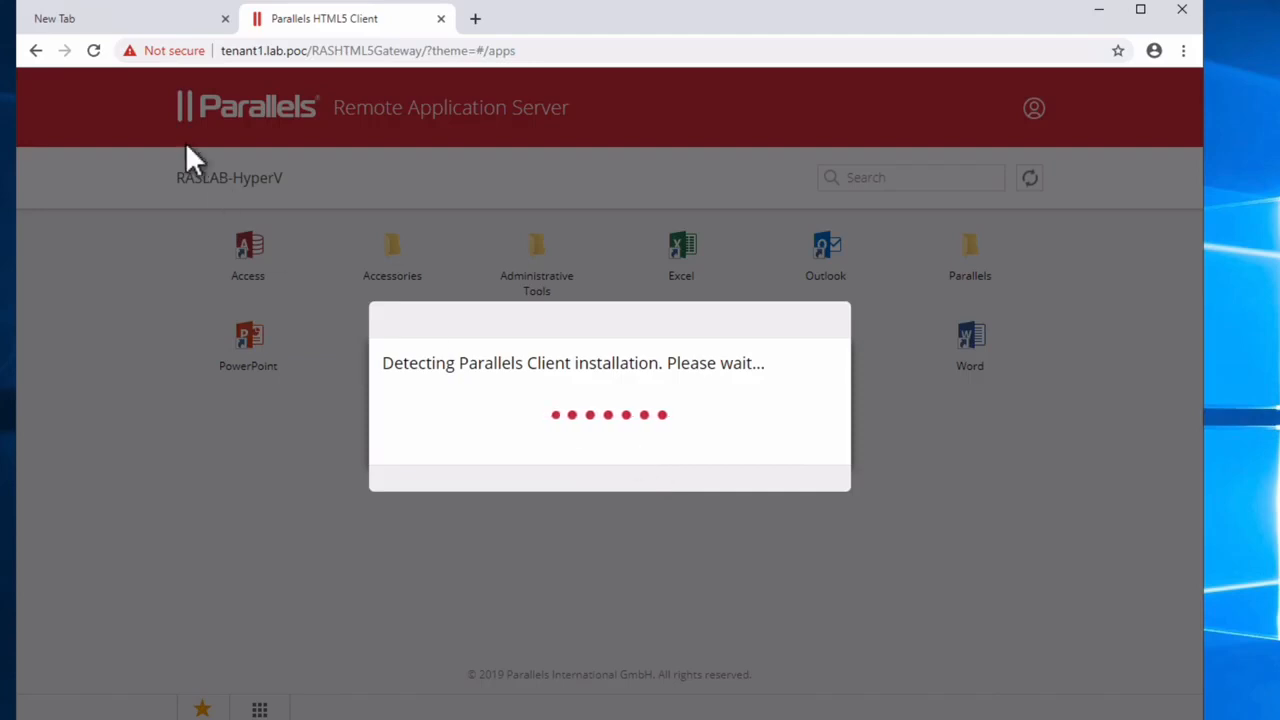
{"action": "left_click", "coordinate": [163, 33]}
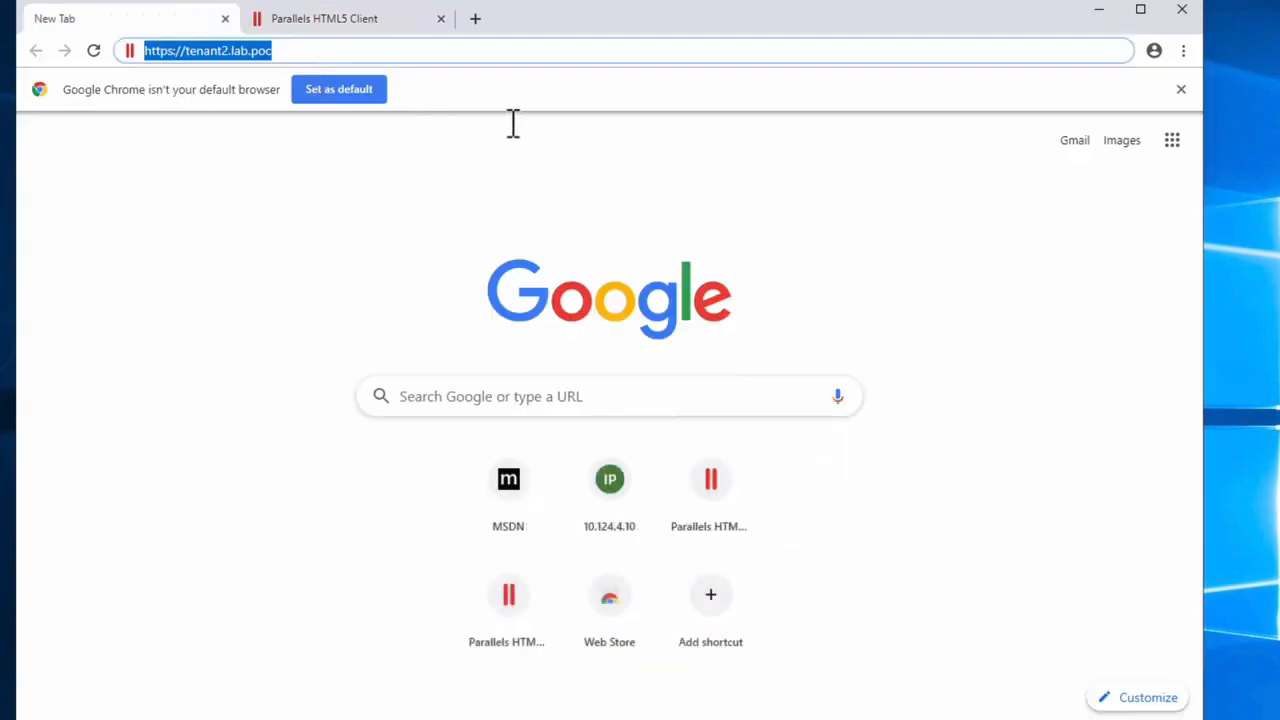
Load tenant2.lab.poc and log in with the suggested username; its portal lists Calculator, Paint and Wordpad.
{"action": "key", "text": "Return"}
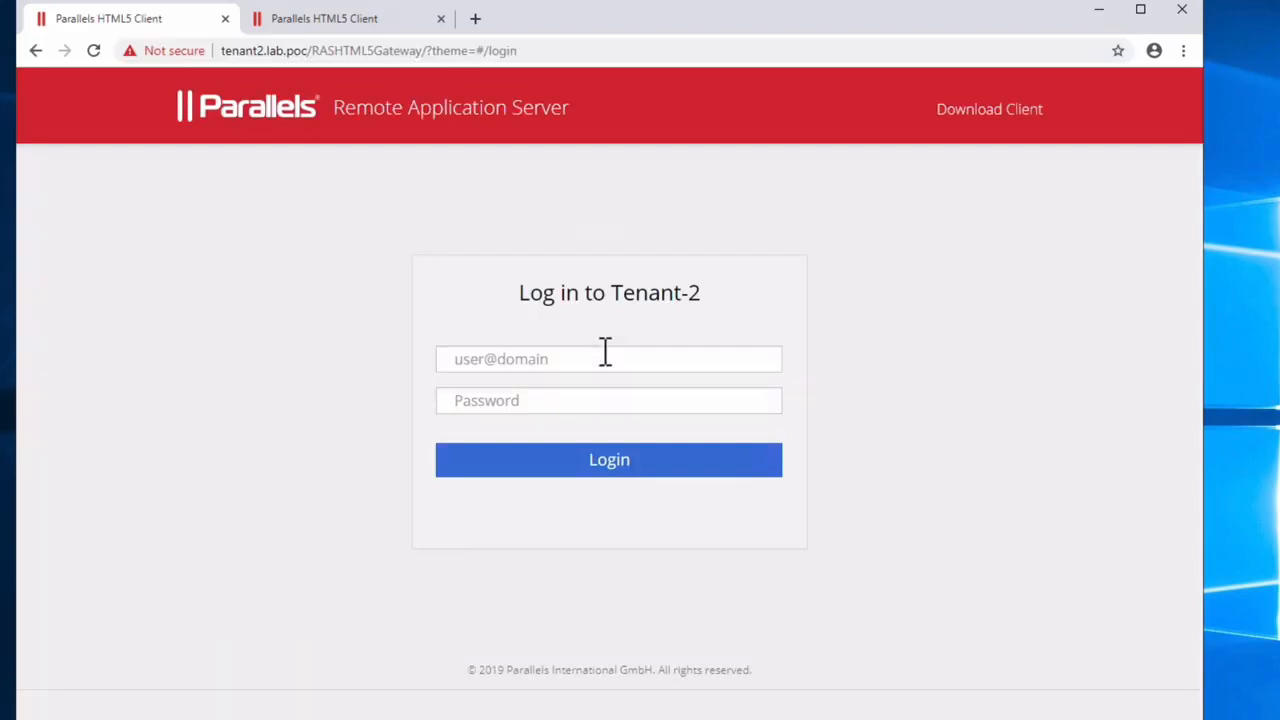
{"action": "left_click", "coordinate": [605, 352]}
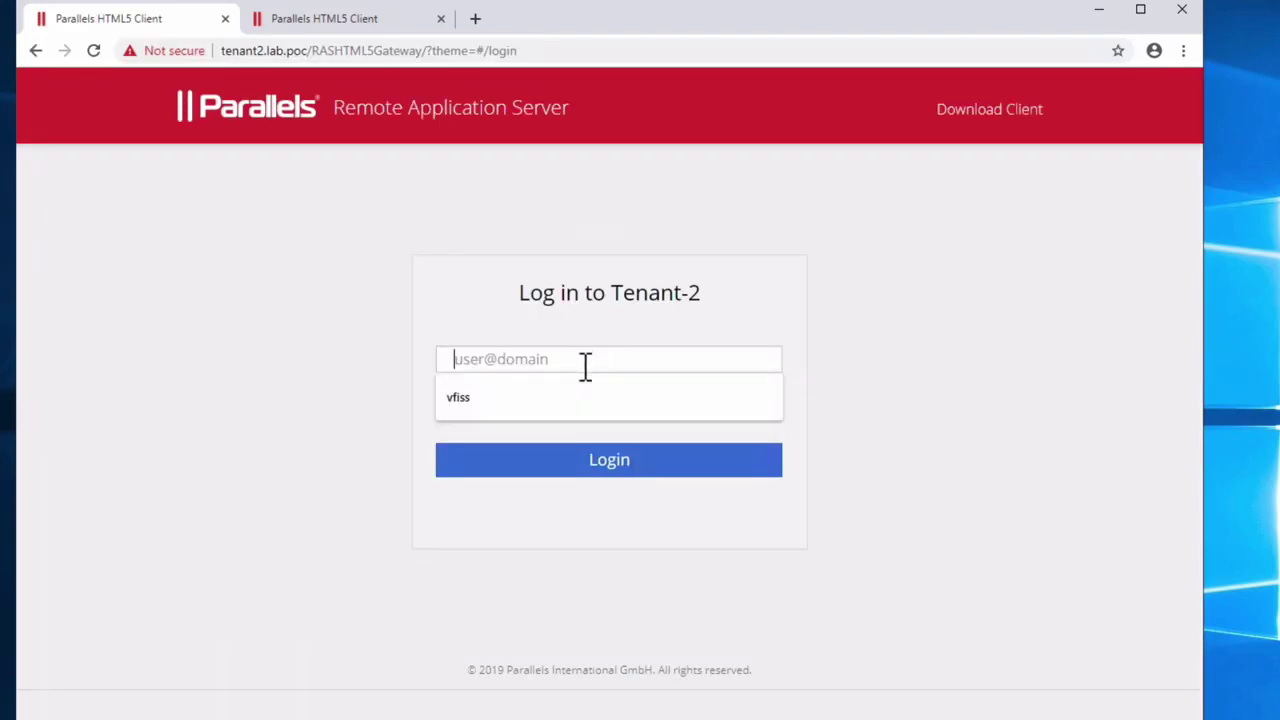
{"action": "left_click", "coordinate": [514, 405]}
{"action": "type", "text": "••"}
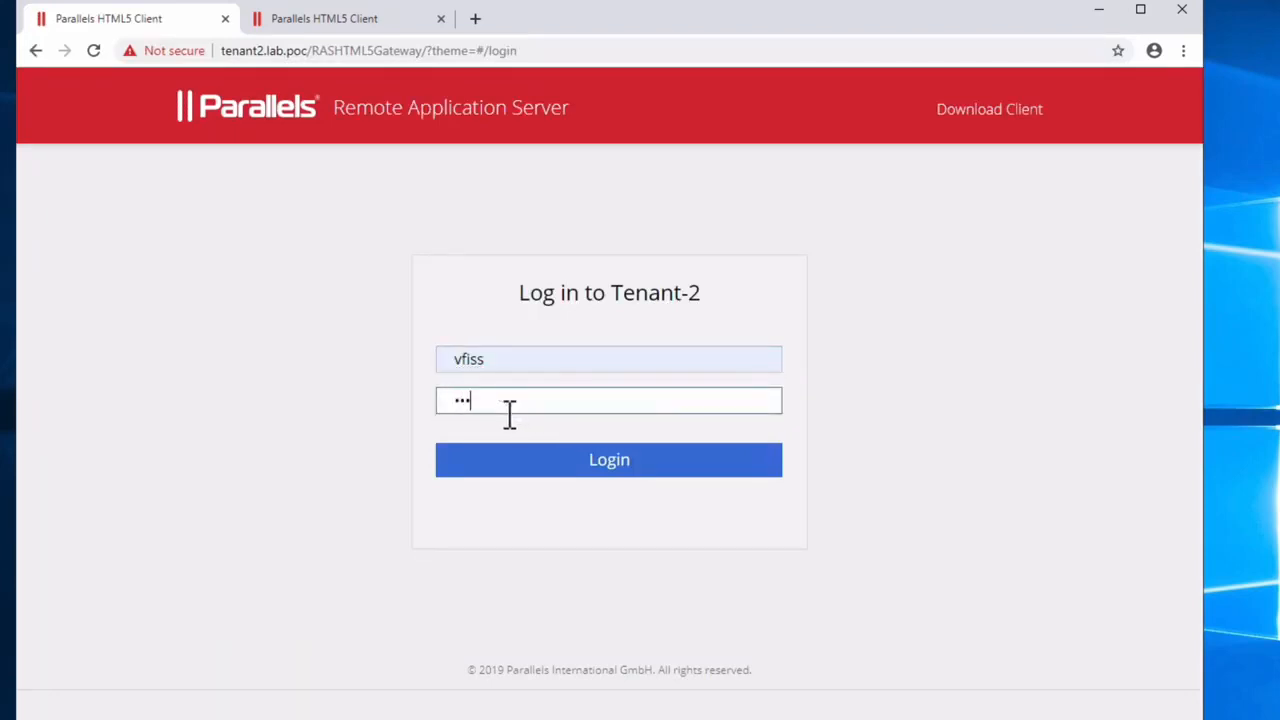
{"action": "type", "text": "•••••••"}
{"action": "left_click", "coordinate": [670, 470]}
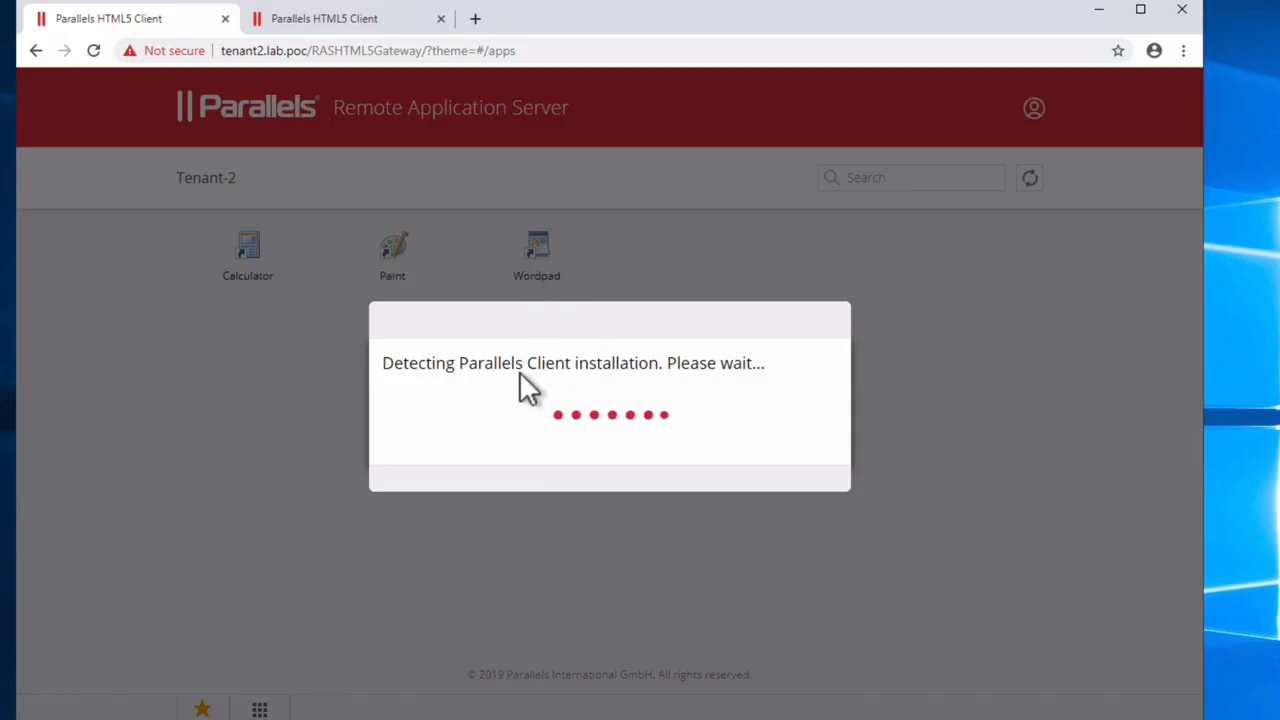
{"action": "left_click", "coordinate": [363, 22]}
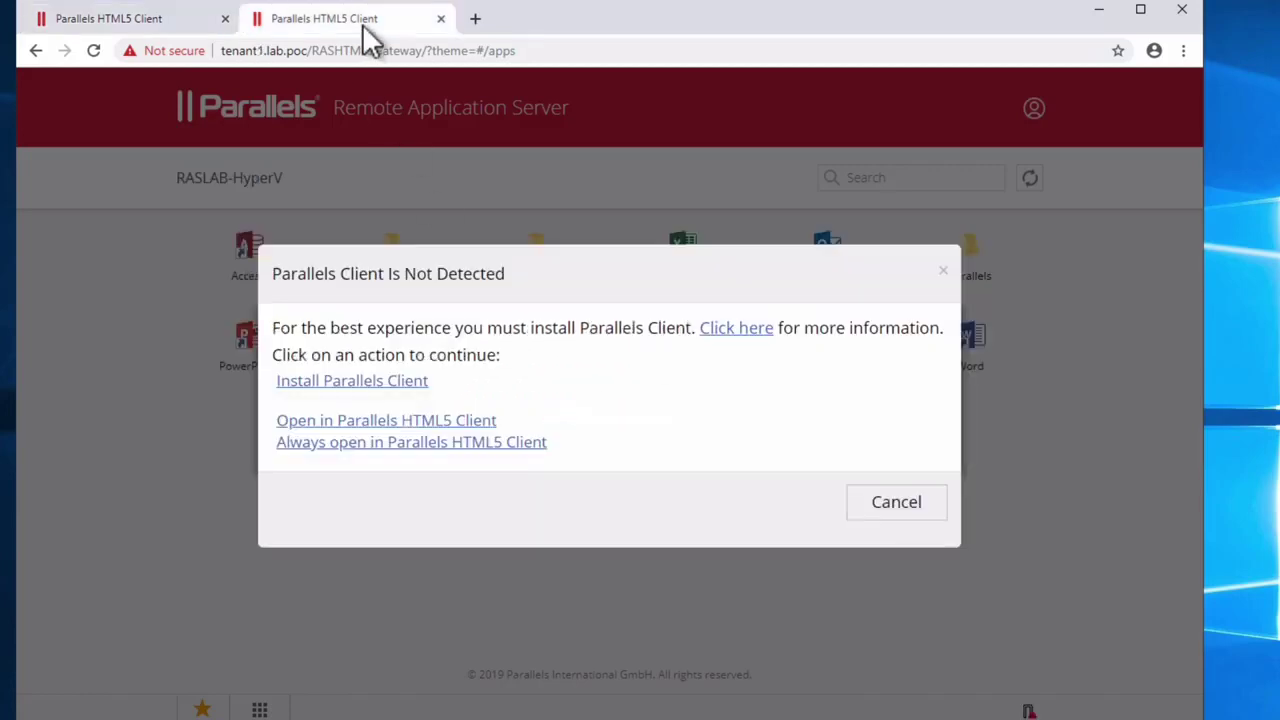
Choose 'Open in Parallels HTML5 Client' on the client-not-detected prompt in both tenant portals.
{"action": "left_click", "coordinate": [449, 425]}
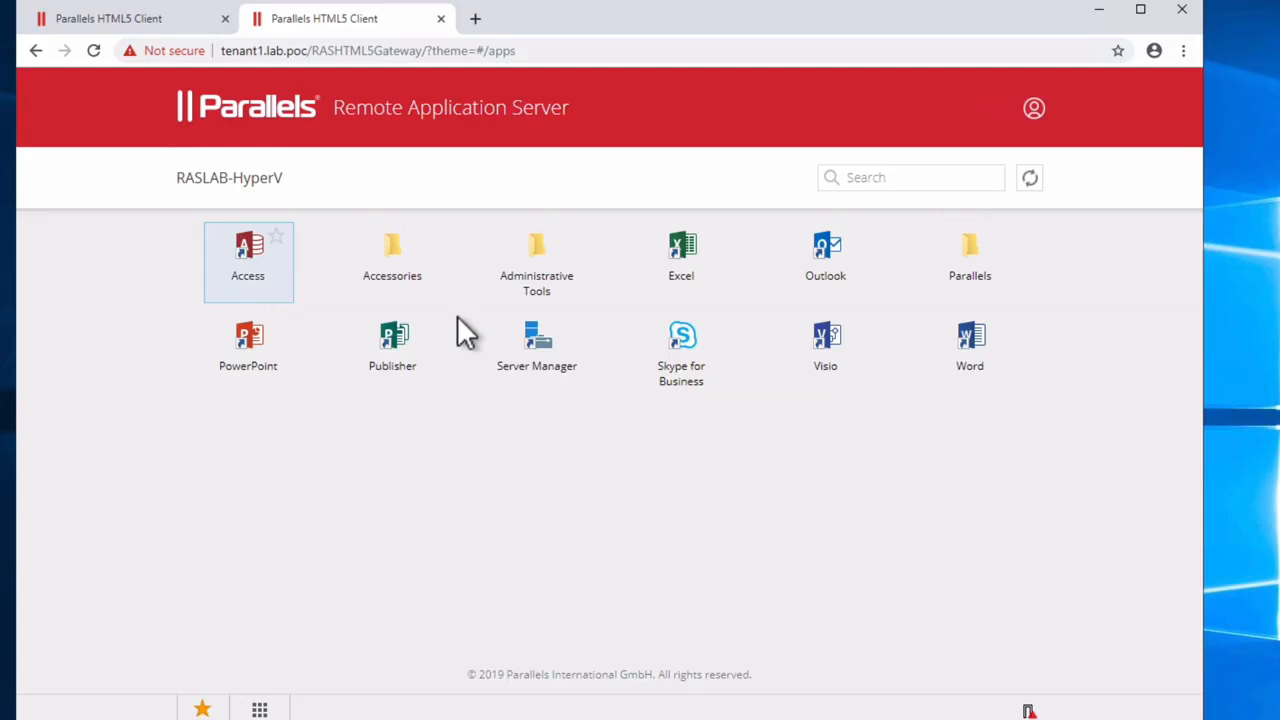
{"action": "left_click", "coordinate": [198, 28]}
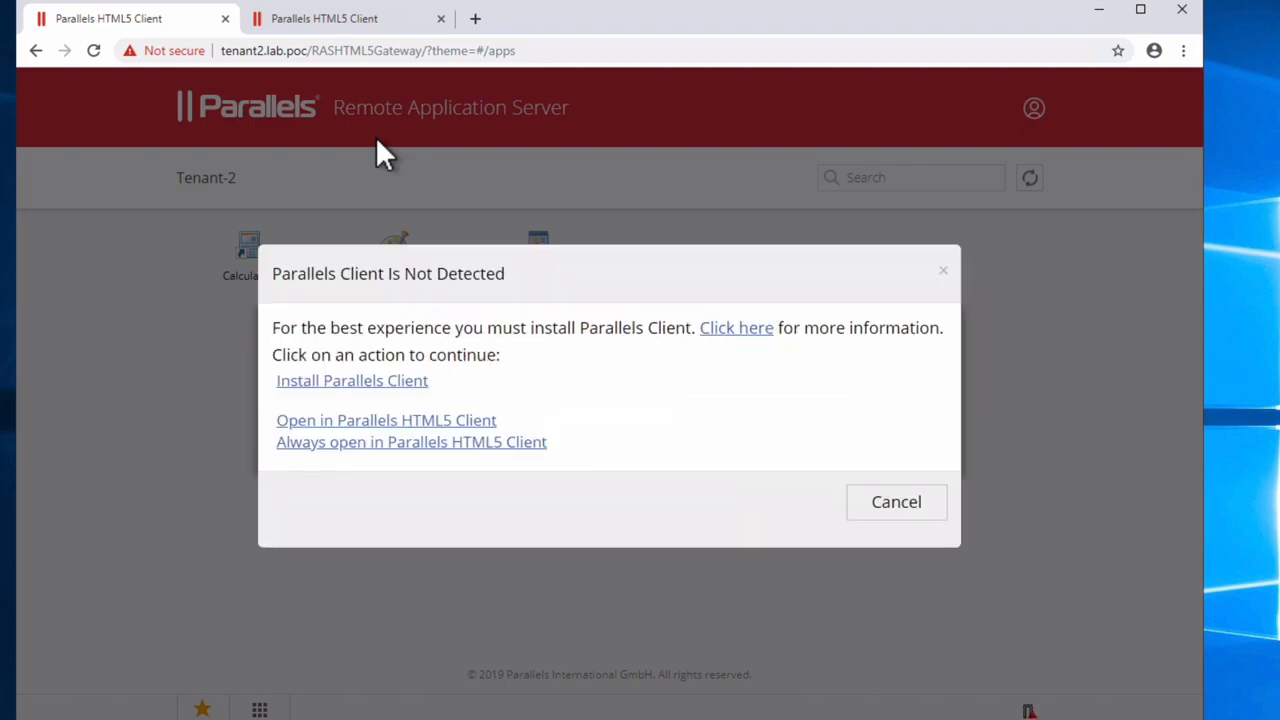
{"action": "left_click", "coordinate": [461, 422]}
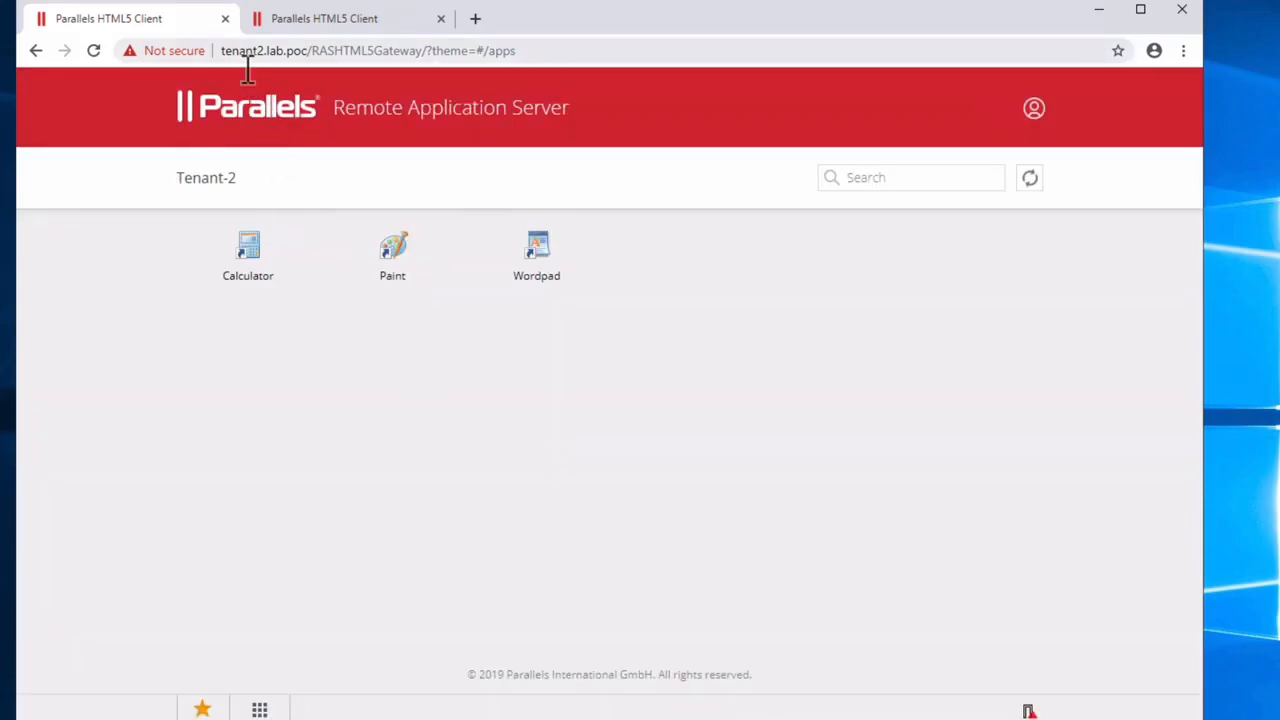